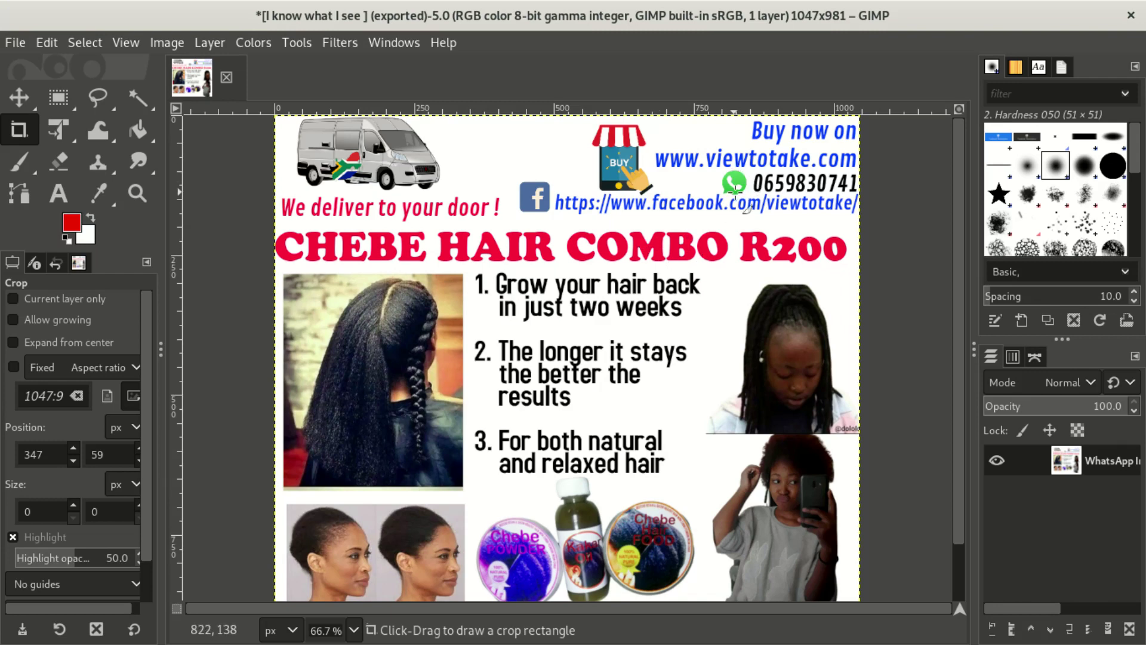
# Step: Quit the image editor and discard the unsaved changes to the open advert image
pyautogui.scroll(-2, 808, 260)
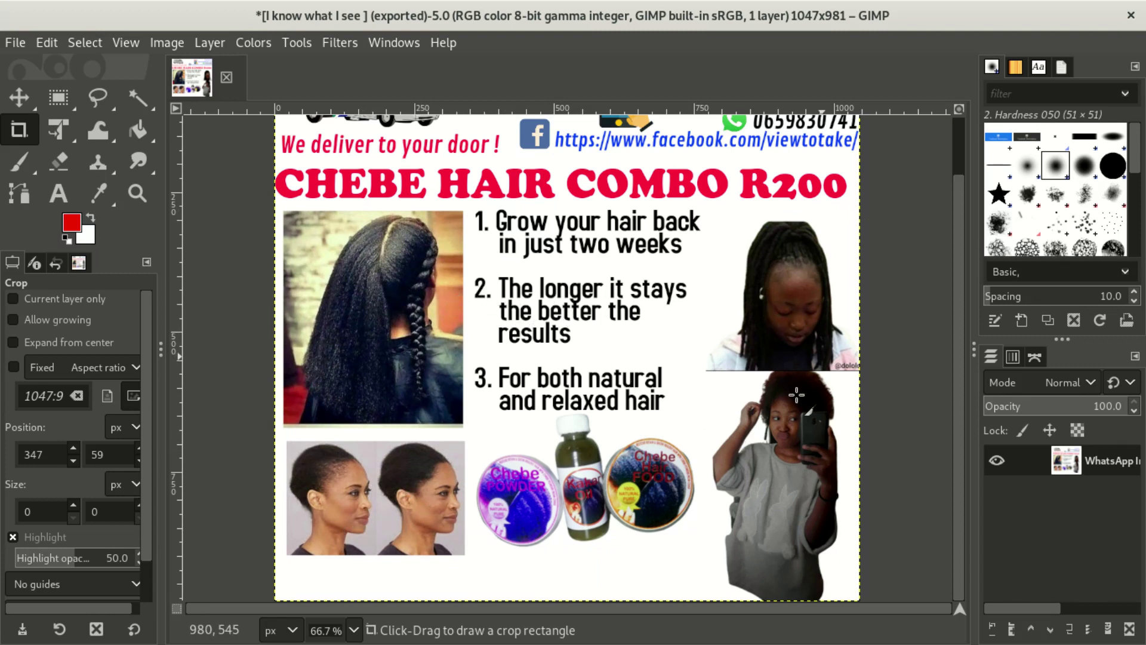
pyautogui.click(1129, 16)
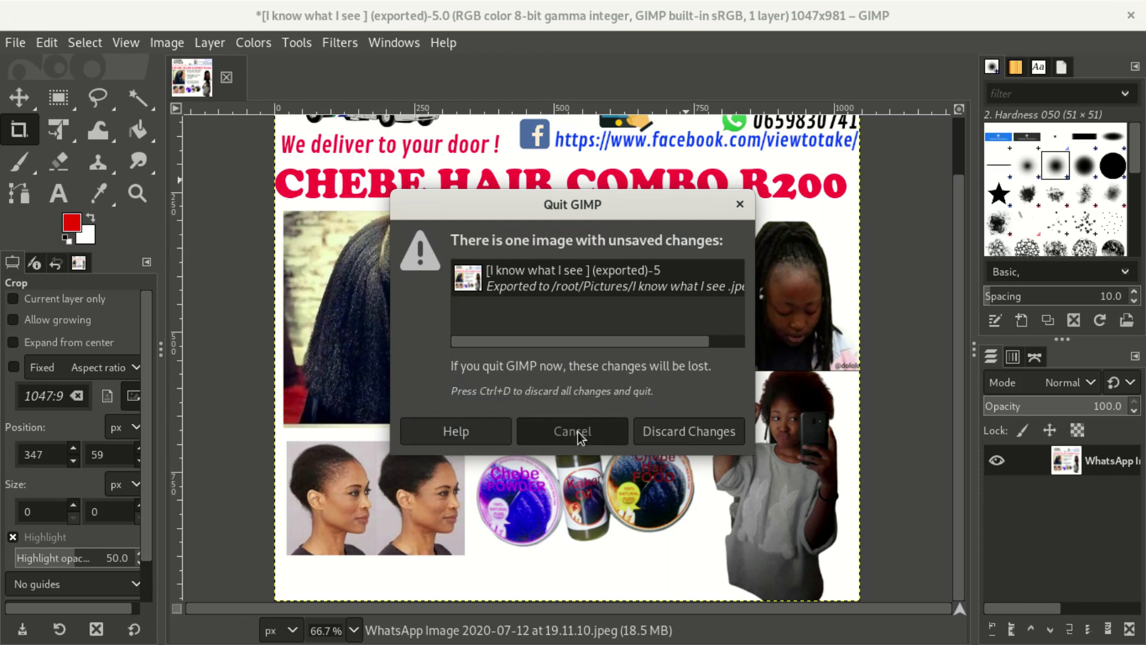
pyautogui.click(695, 430)
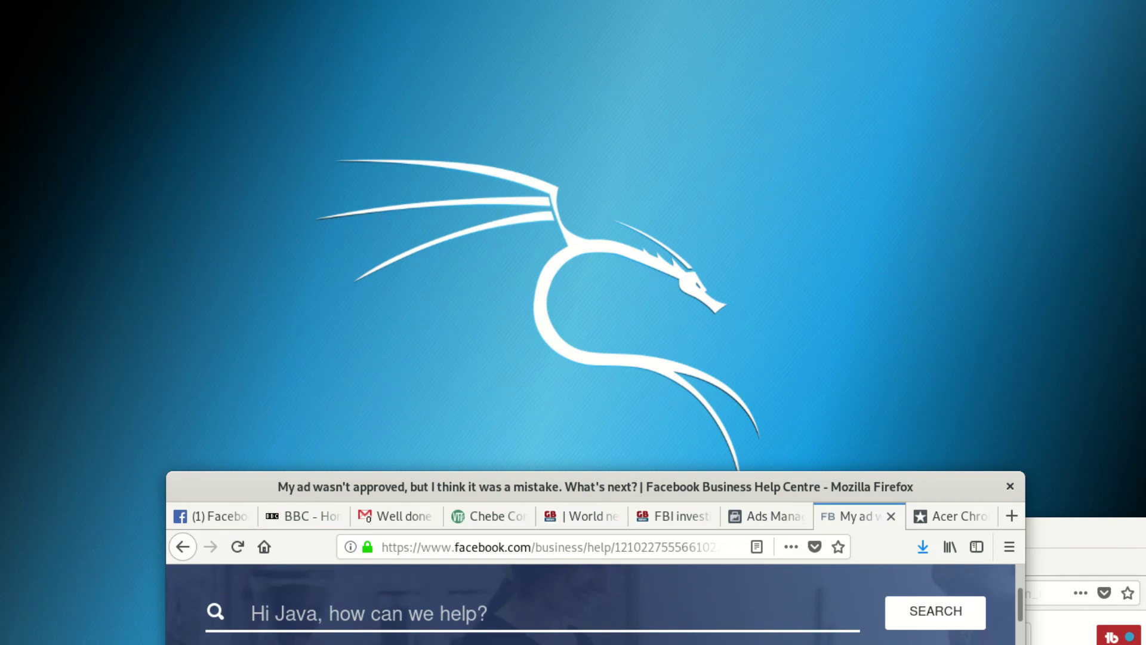
# Step: Move the windows aside to reach the file manager and open my ad.jpeg from the Pictures folder with GNU Image Manipulation Program
pyautogui.moveTo(1122, 525); pyautogui.dragTo(1145, 644)
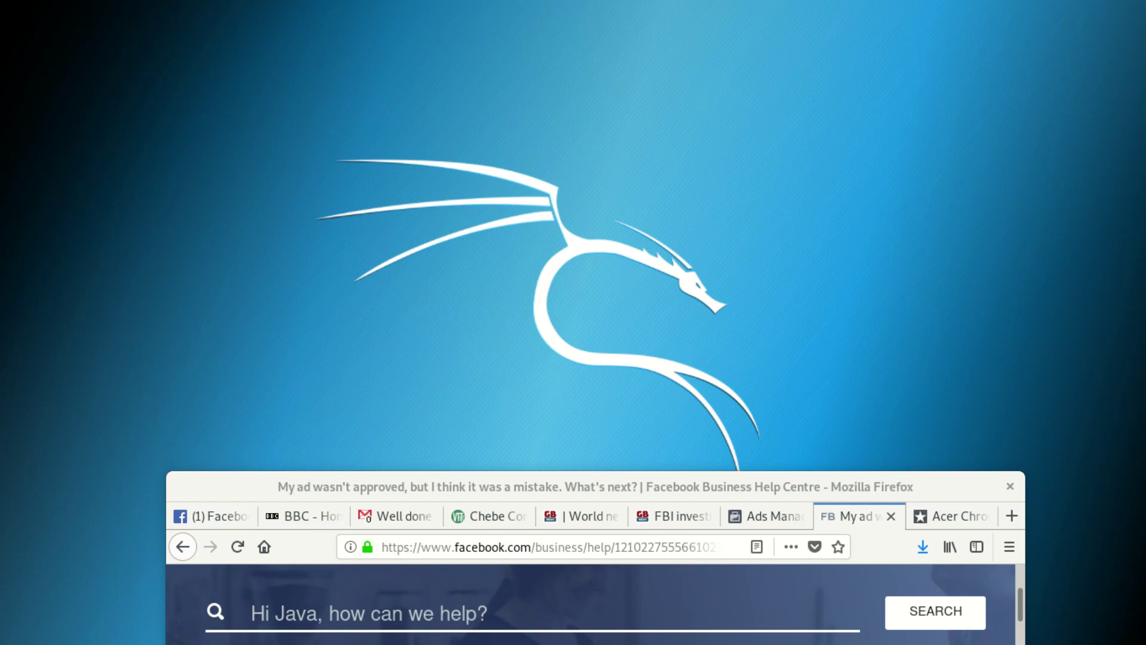
pyautogui.moveTo(1143, 388); pyautogui.dragTo(572, 8)
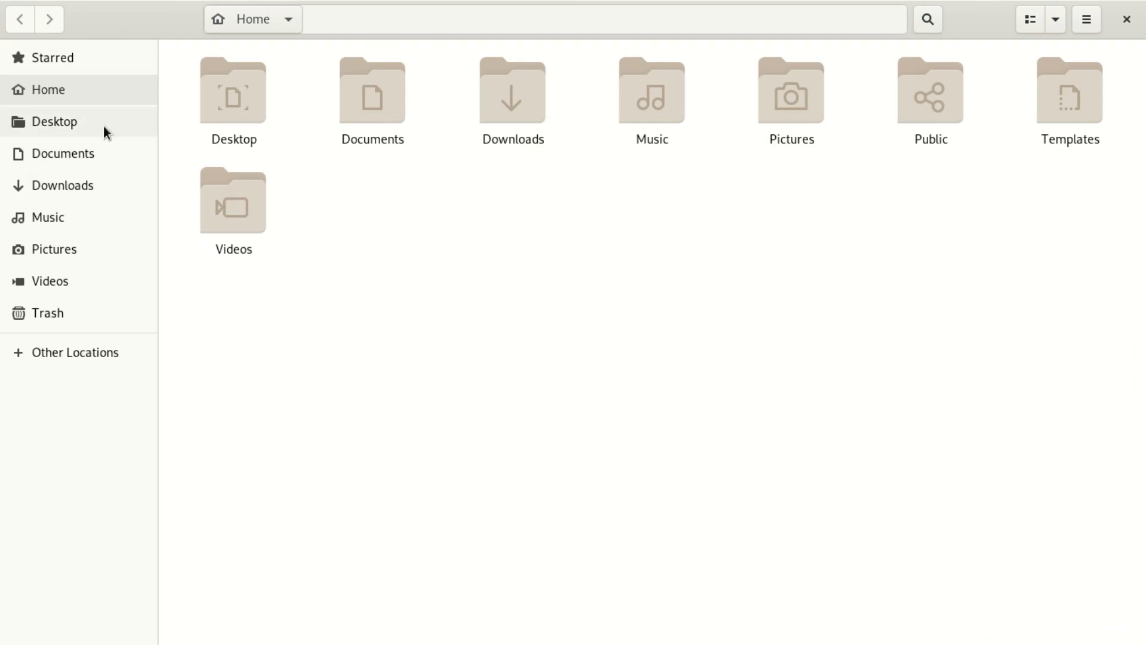
pyautogui.click(76, 248)
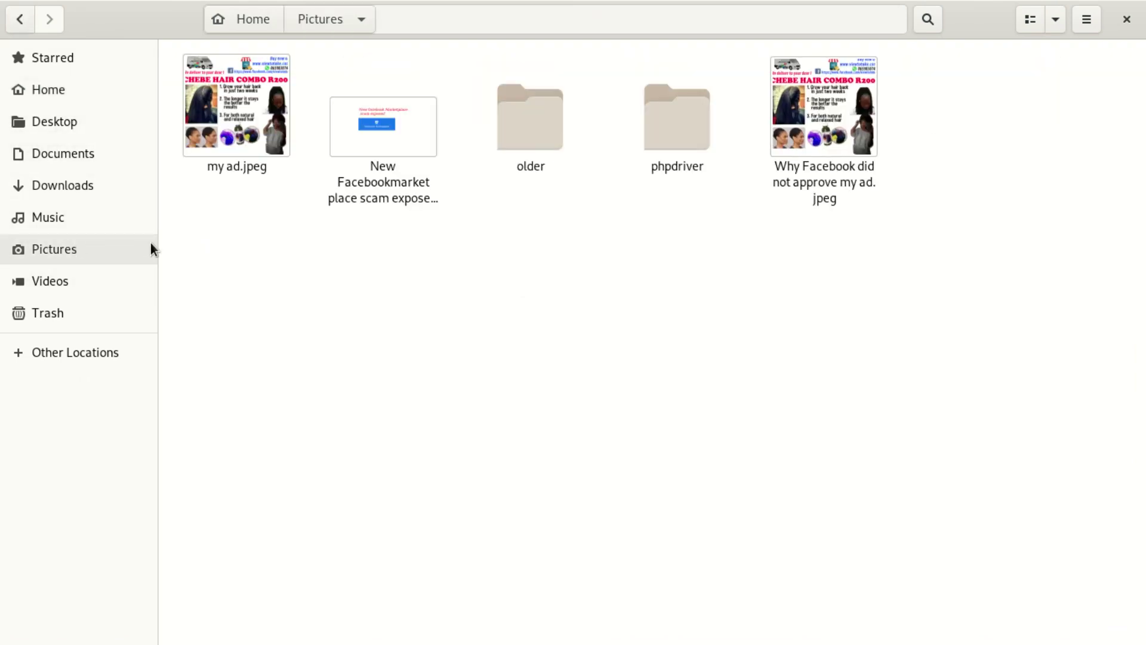
pyautogui.rightClick(237, 108)
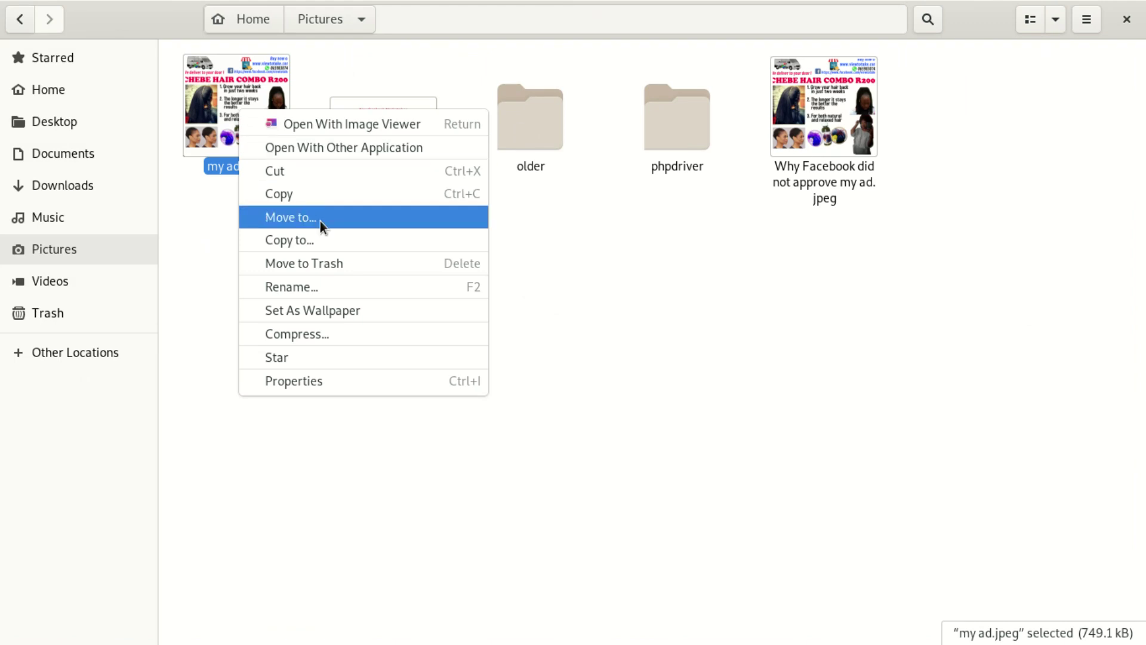
pyautogui.click(381, 143)
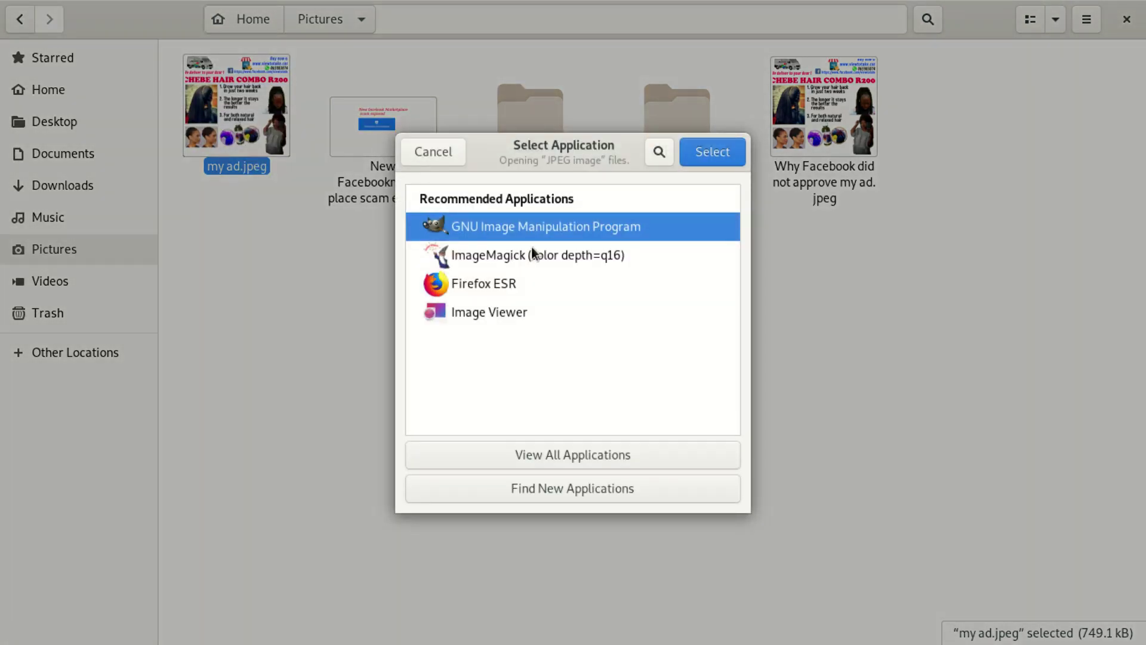
pyautogui.click(733, 160)
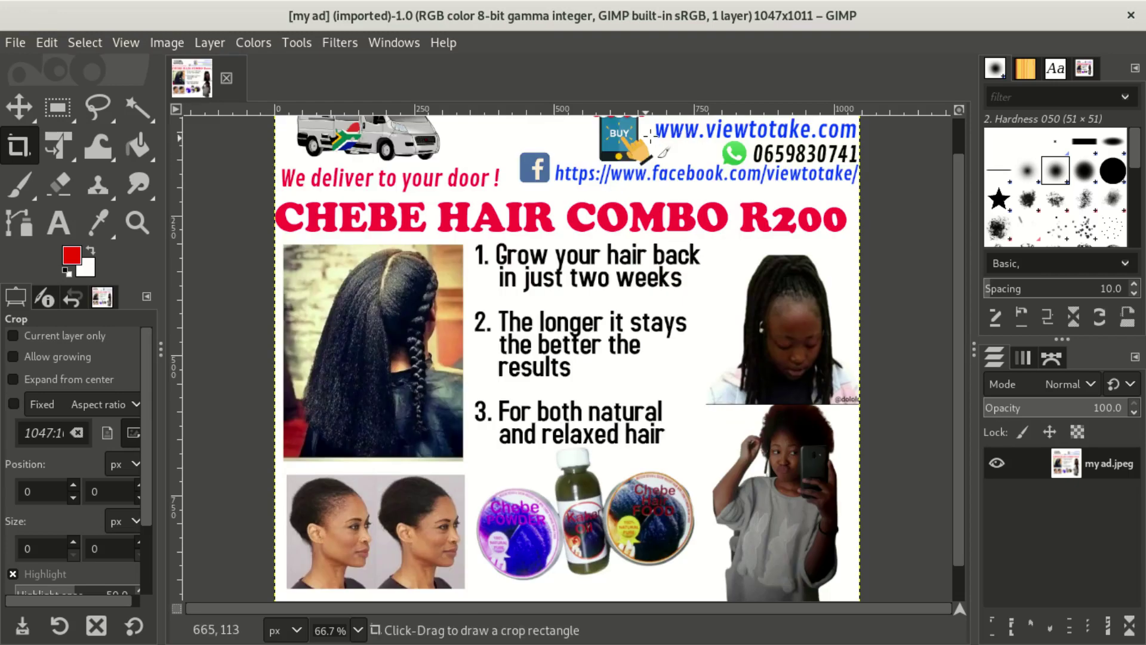
# Step: Try cropping the advert to an upper area of about 1012 × 382 px and undo the crop
pyautogui.scroll(-1, 426, 209)
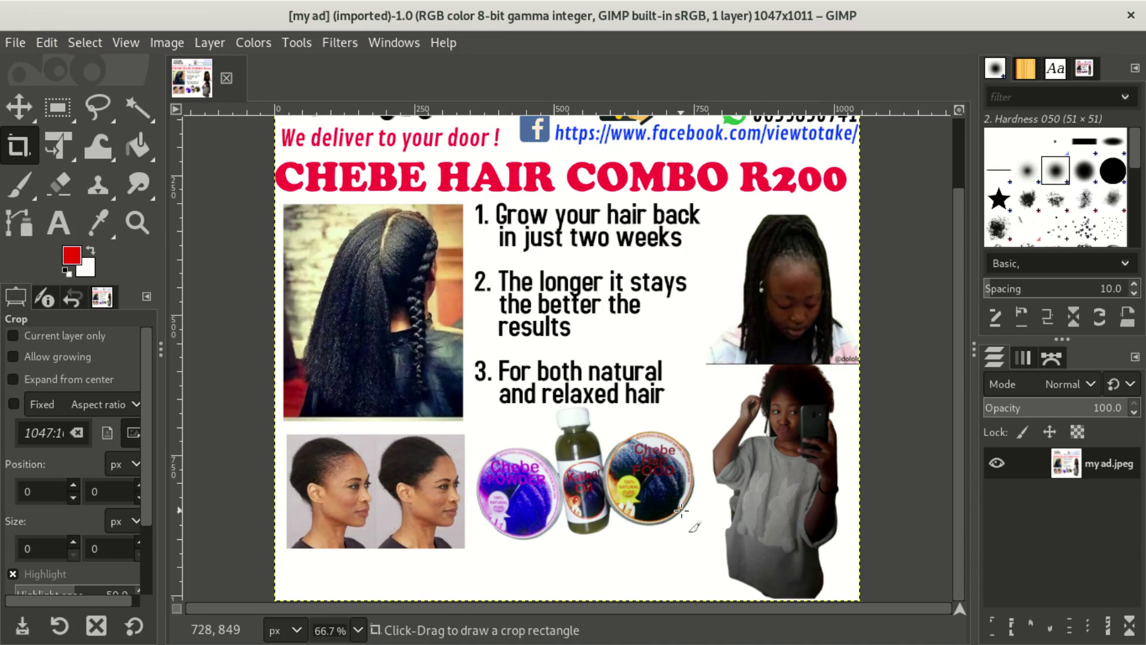
pyautogui.scroll(3, 712, 406)
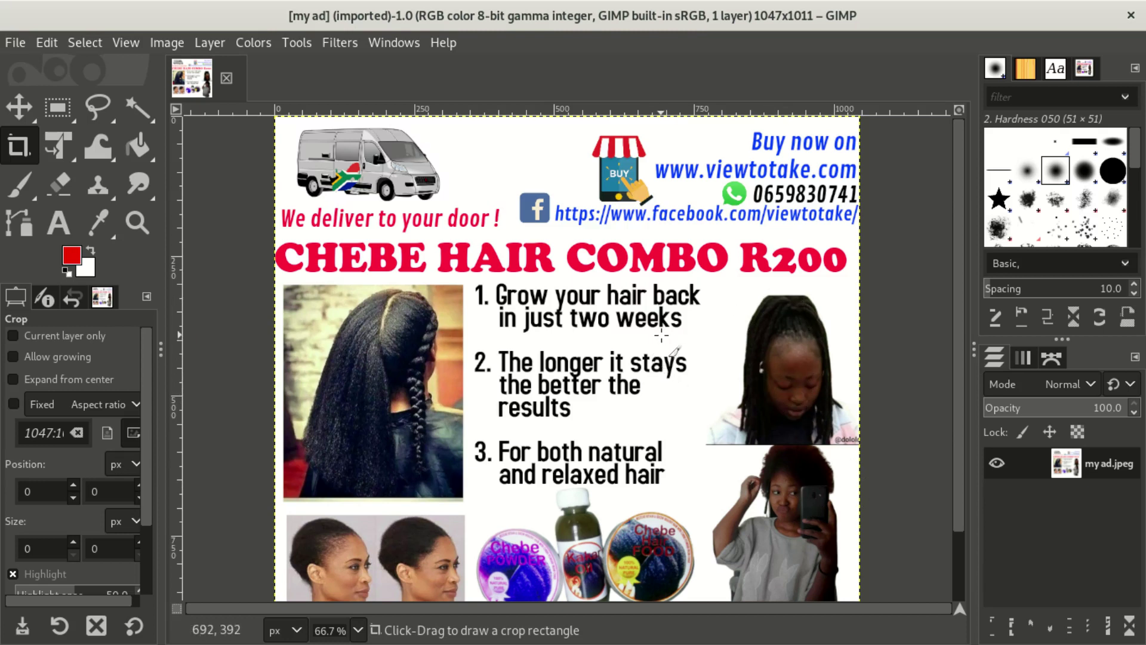
pyautogui.click(19, 149)
pyautogui.click(275, 120)
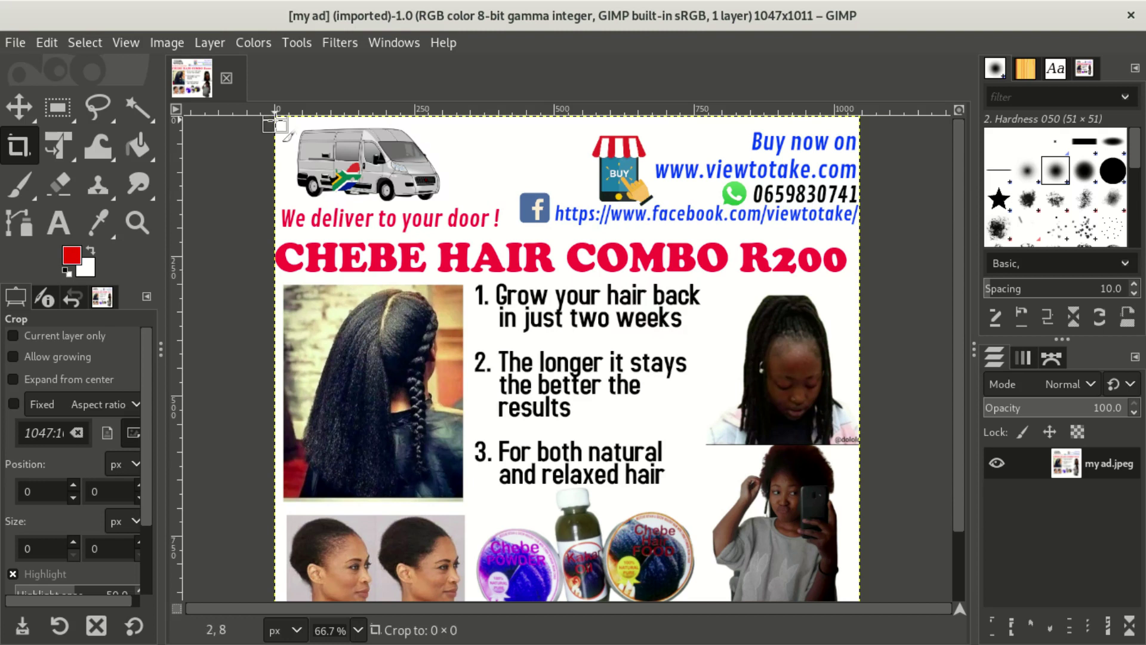
pyautogui.moveTo(276, 121); pyautogui.dragTo(842, 336)
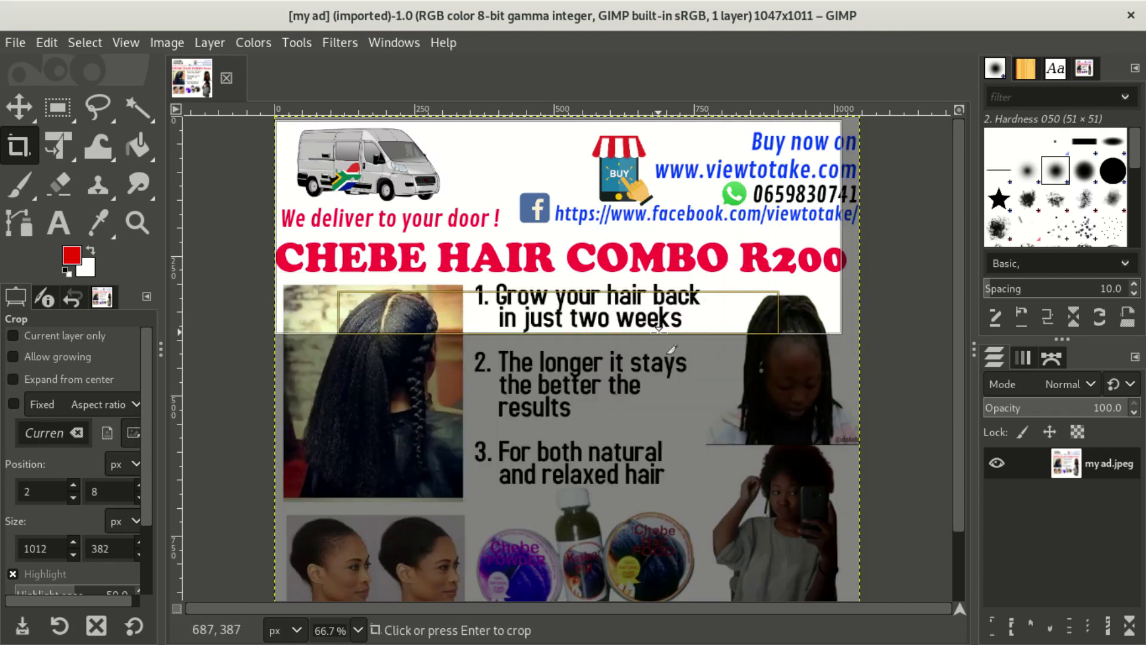
pyautogui.click(642, 286)
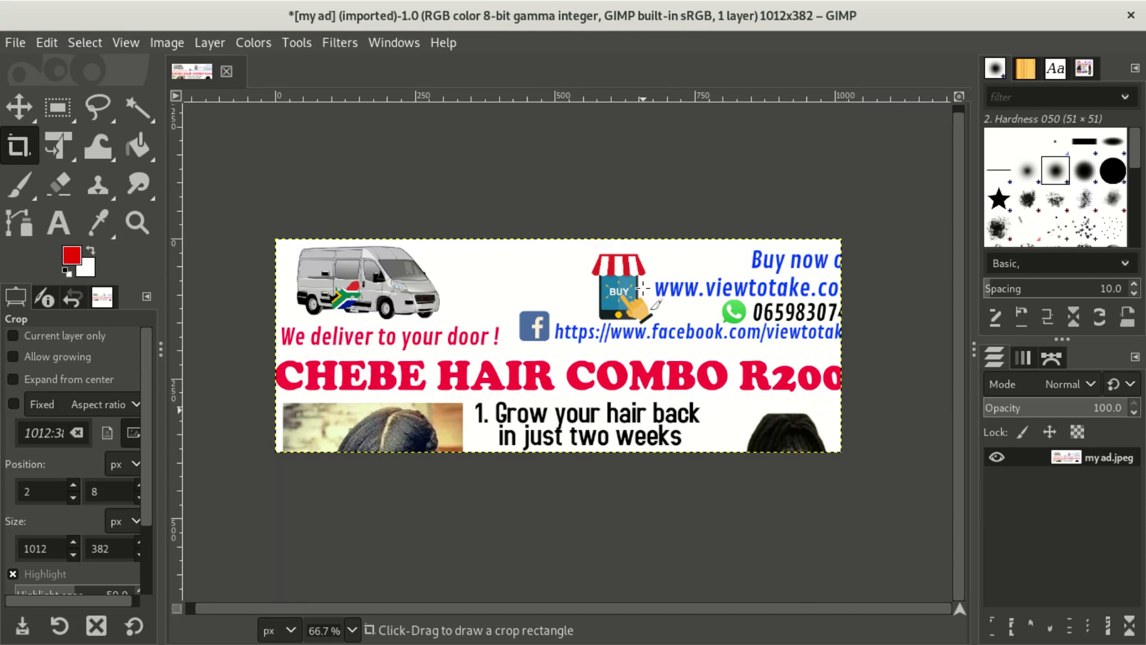
pyautogui.hotkey('ctrl', 'z')
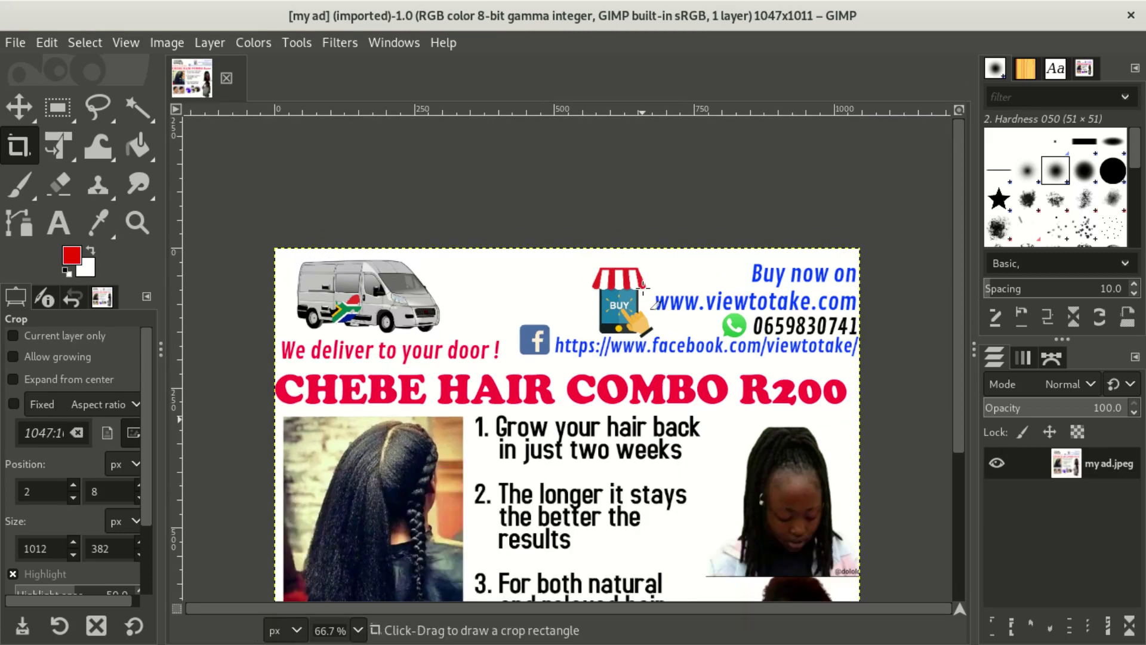
# Step: Crop the advert to its full width, trimming the upper and lower edges to about 1047 × 893 px starting 27 px down
pyautogui.scroll(-5, 546, 303)
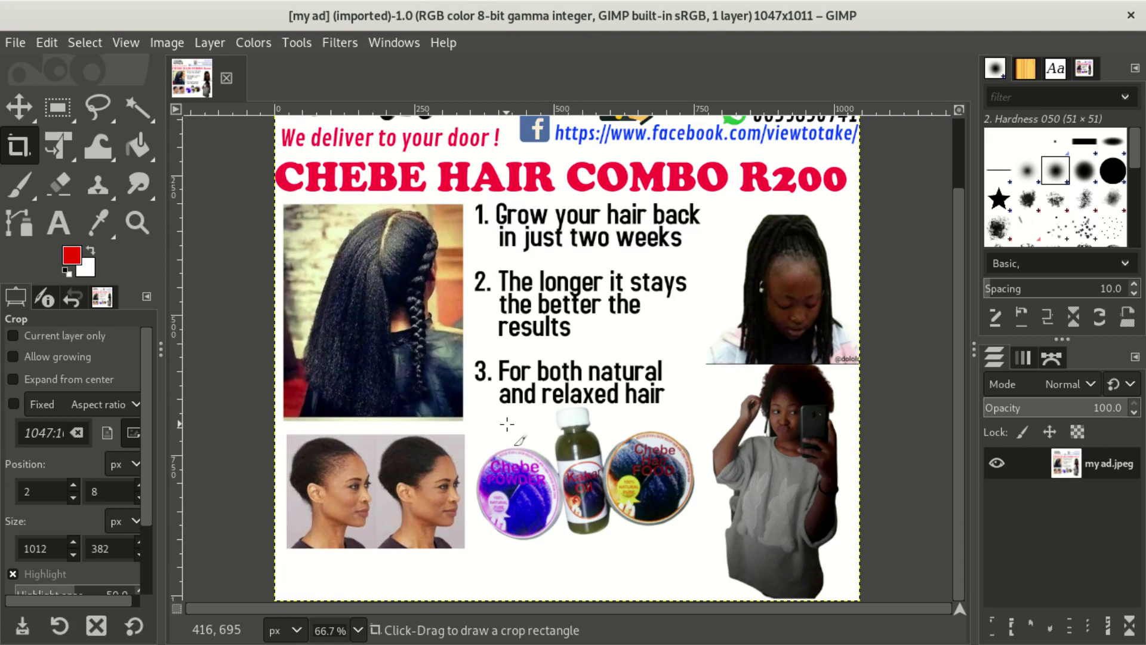
pyautogui.scroll(3, 349, 398)
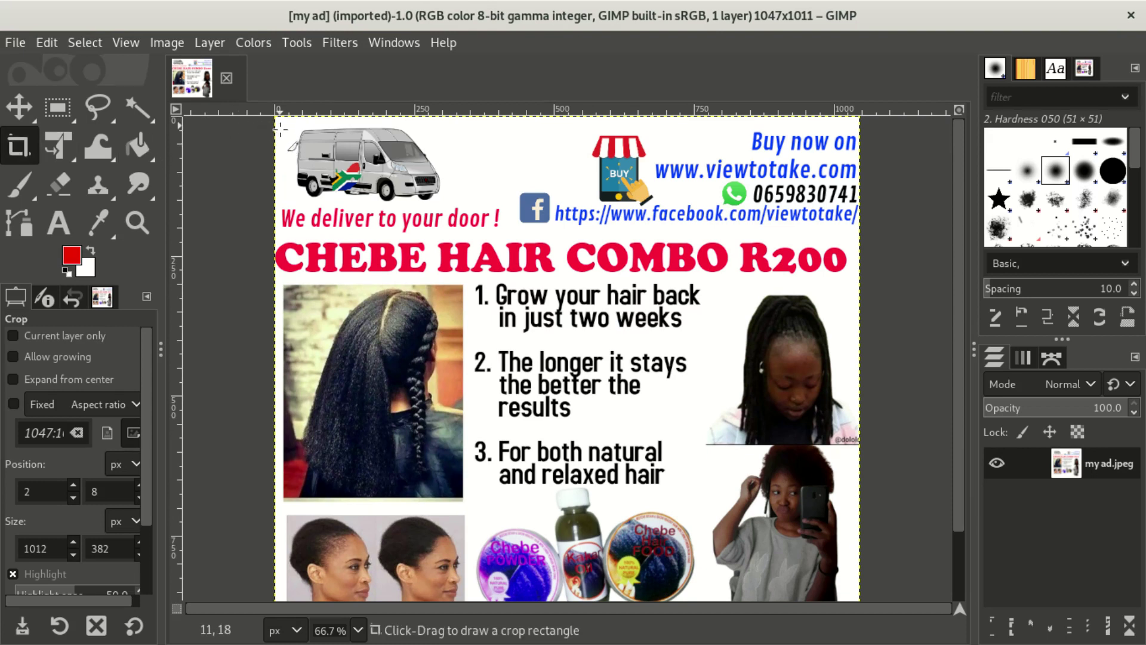
pyautogui.moveTo(275, 132)
pyautogui.mouseDown()
pyautogui.moveTo(847, 222)
pyautogui.moveTo(876, 267)
pyautogui.mouseUp()
pyautogui.moveTo(870, 322); pyautogui.dragTo(871, 549)
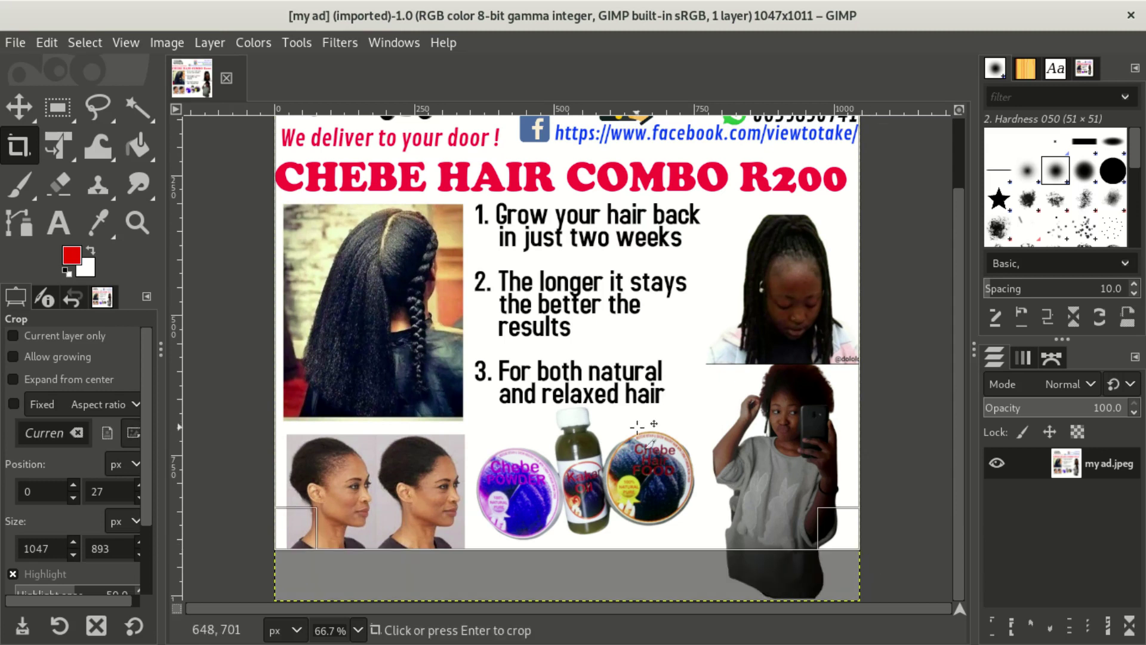
pyautogui.click(637, 427)
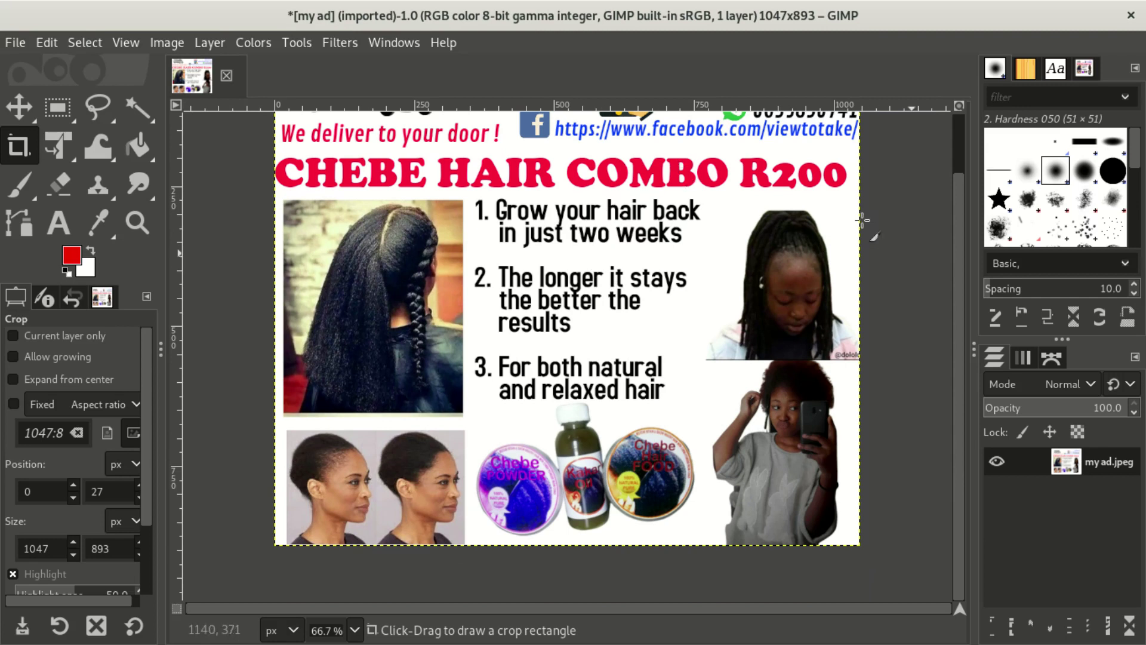
pyautogui.scroll(3, 967, 244)
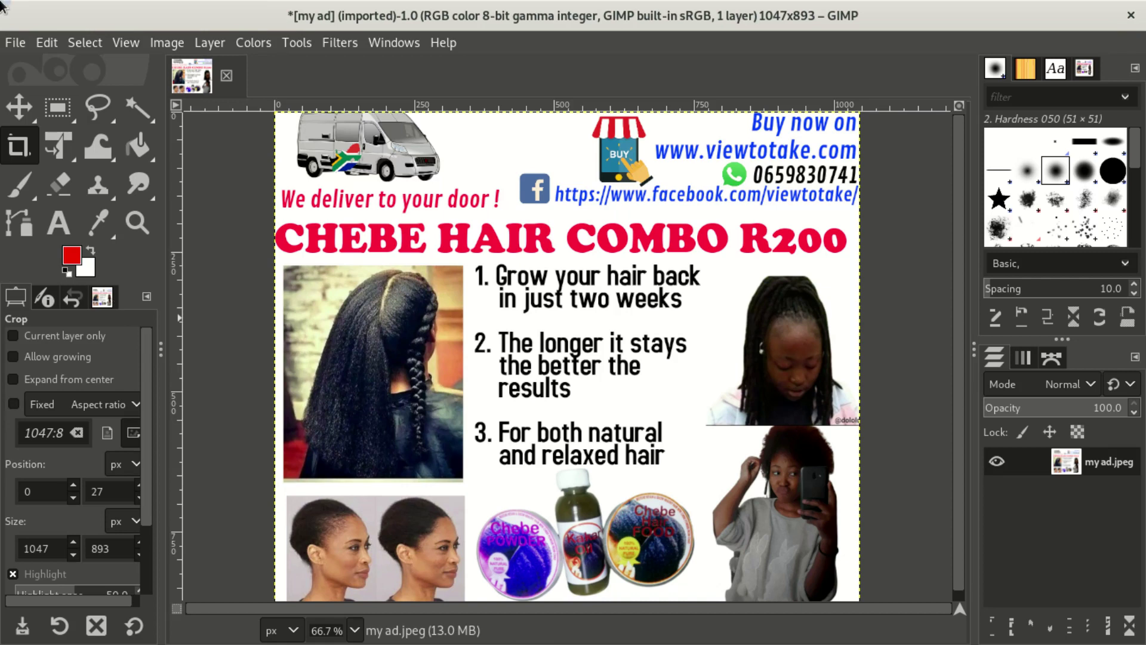
pyautogui.moveTo(0, 0)
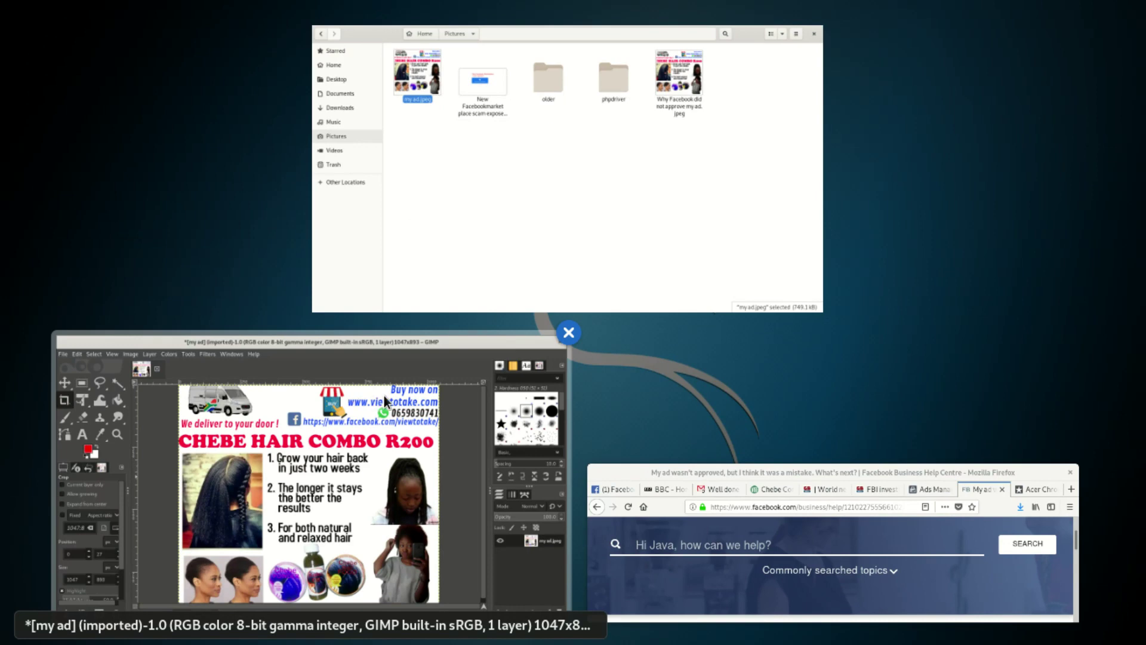
pyautogui.click(405, 361)
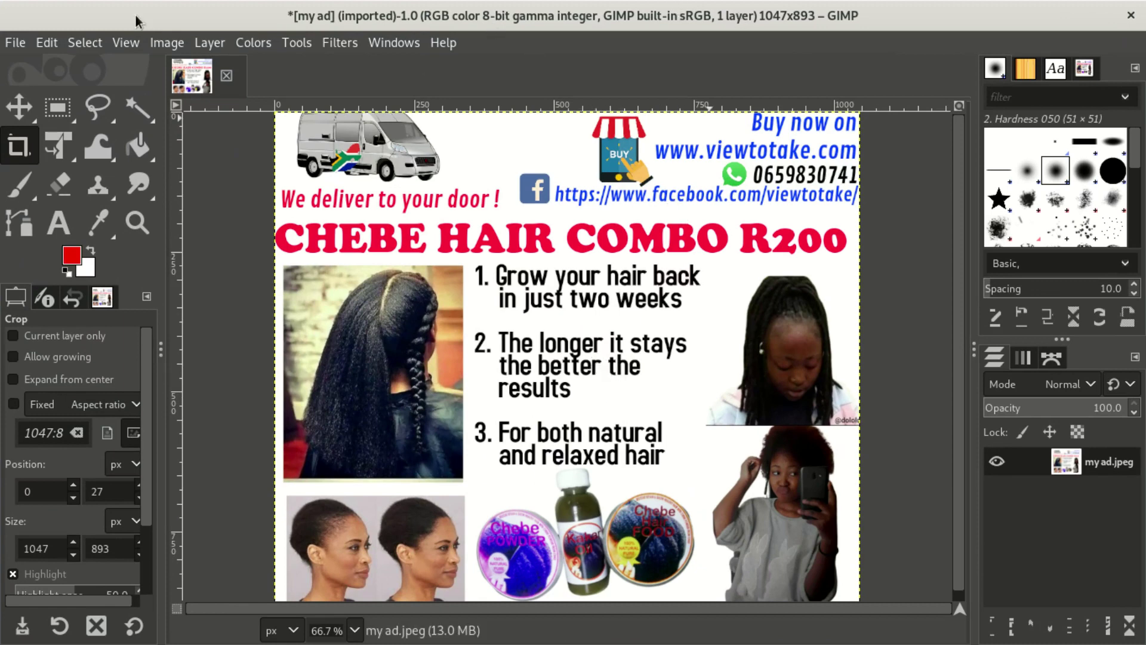
# Step: Export the cropped image to the Pictures folder as "how to crop an image in gimp 2020.jpeg" with the offered JPEG options
pyautogui.click(11, 43)
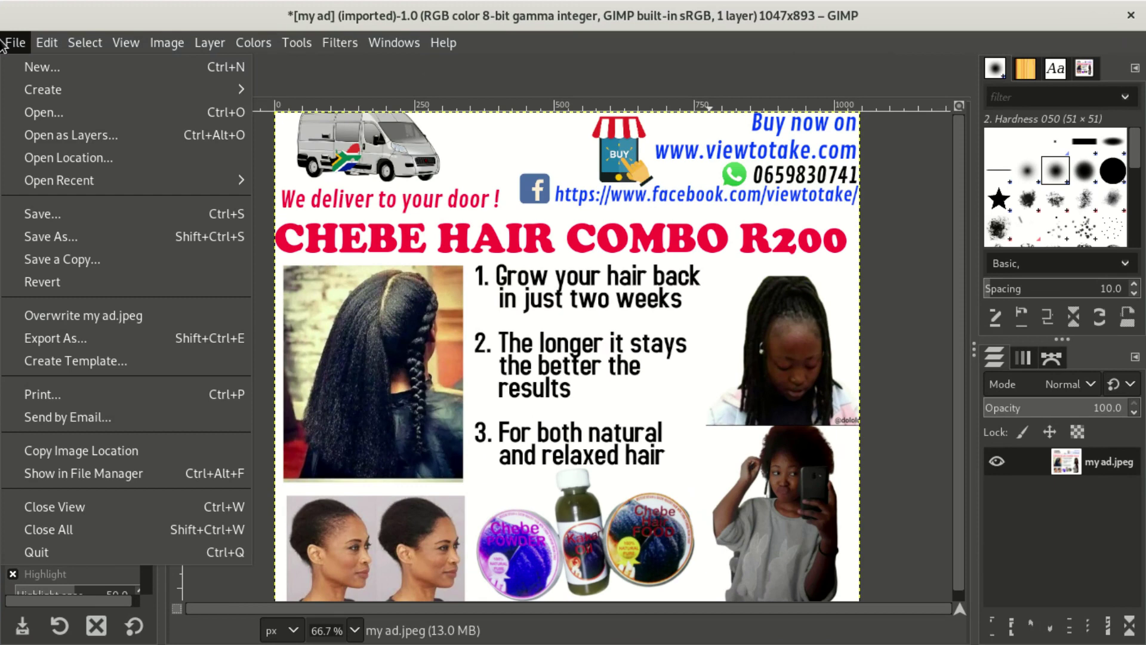
pyautogui.click(107, 351)
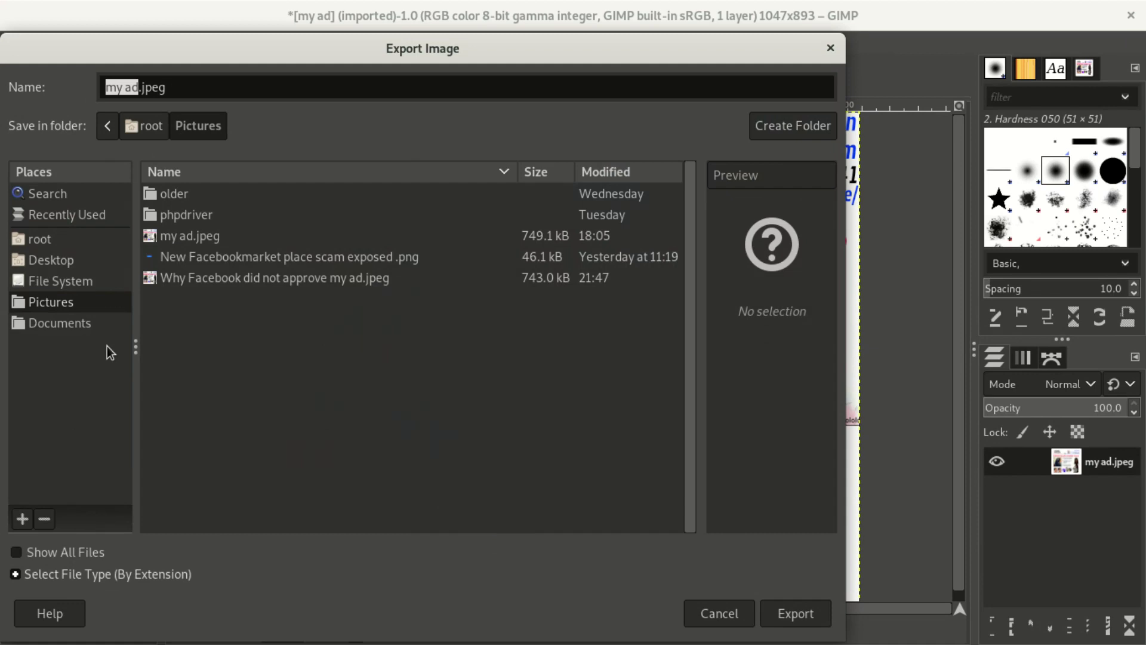
pyautogui.press('BackSpace')
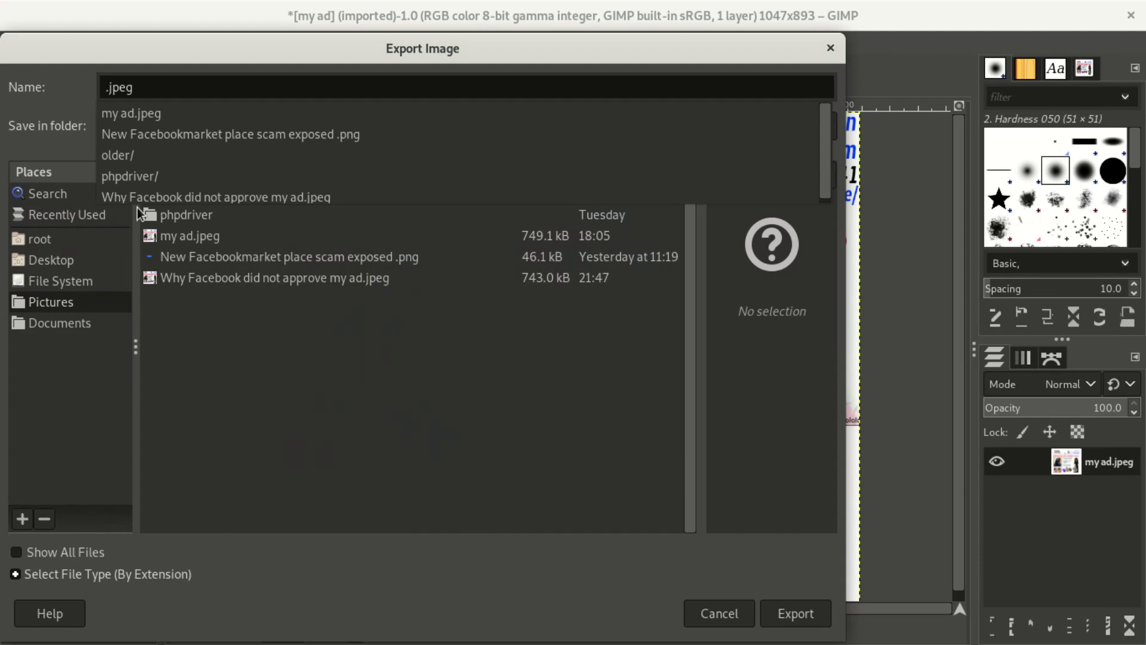
pyautogui.write('how')
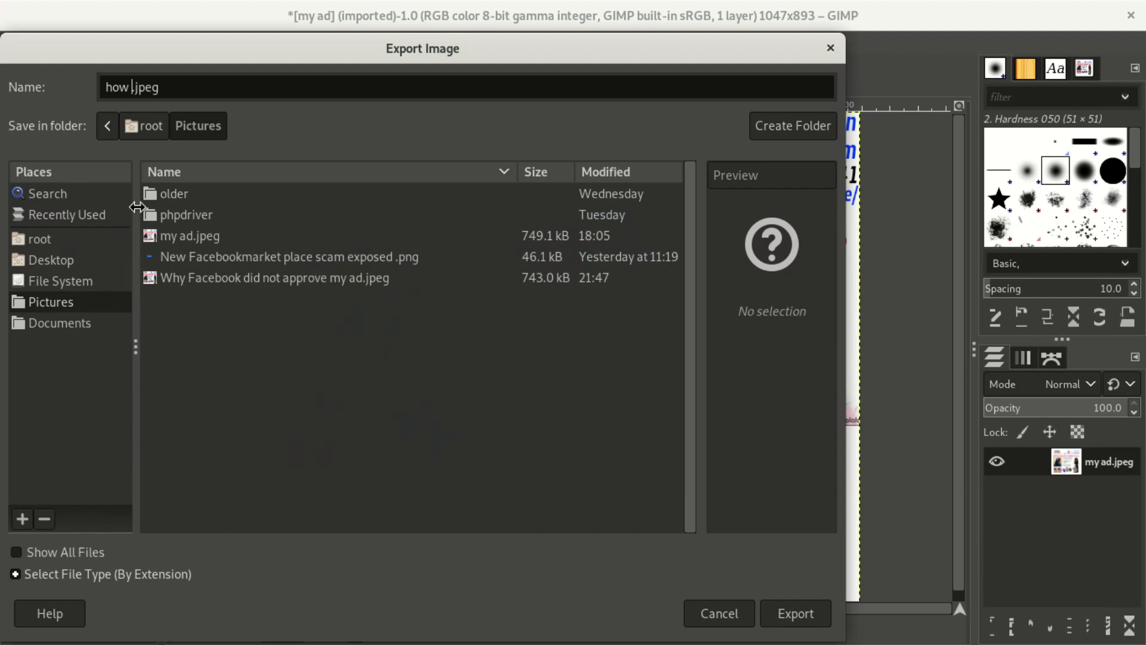
pyautogui.write(' t')
pyautogui.write('o cro')
pyautogui.write('p ')
pyautogui.write('an')
pyautogui.write(' imag')
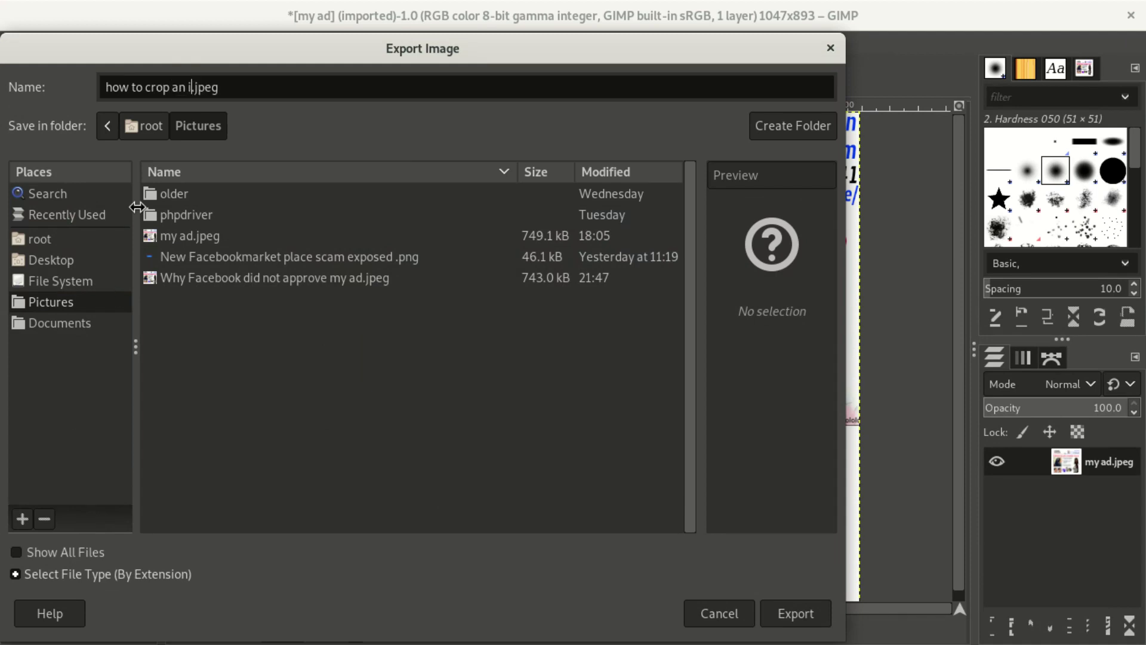
pyautogui.write('e in gimp ')
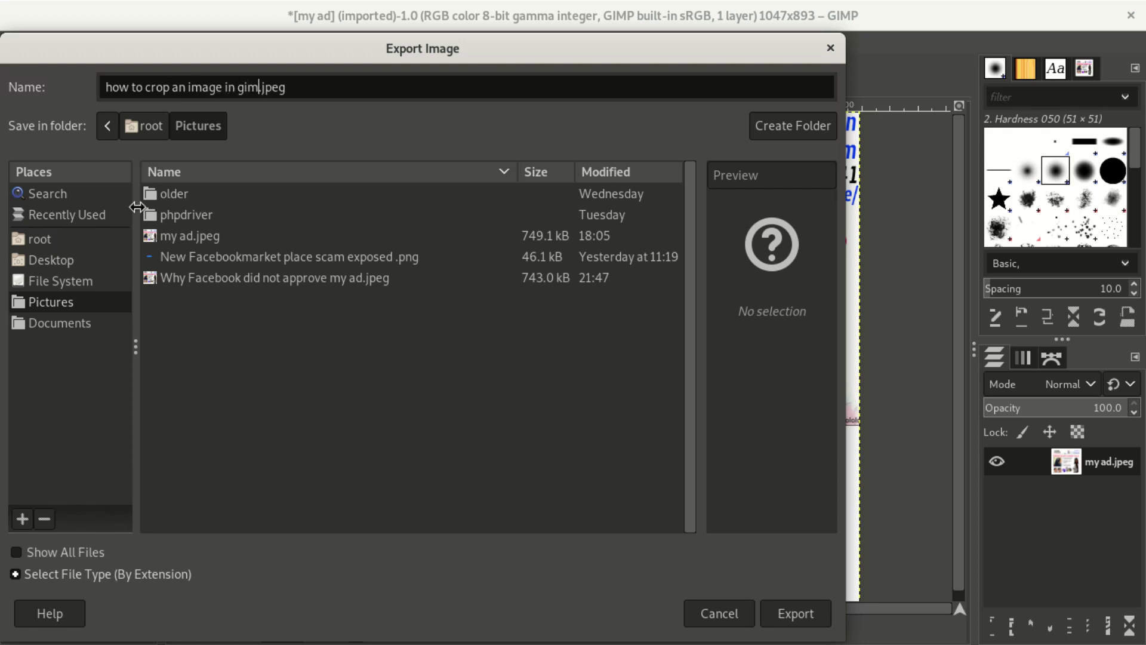
pyautogui.write('2020')
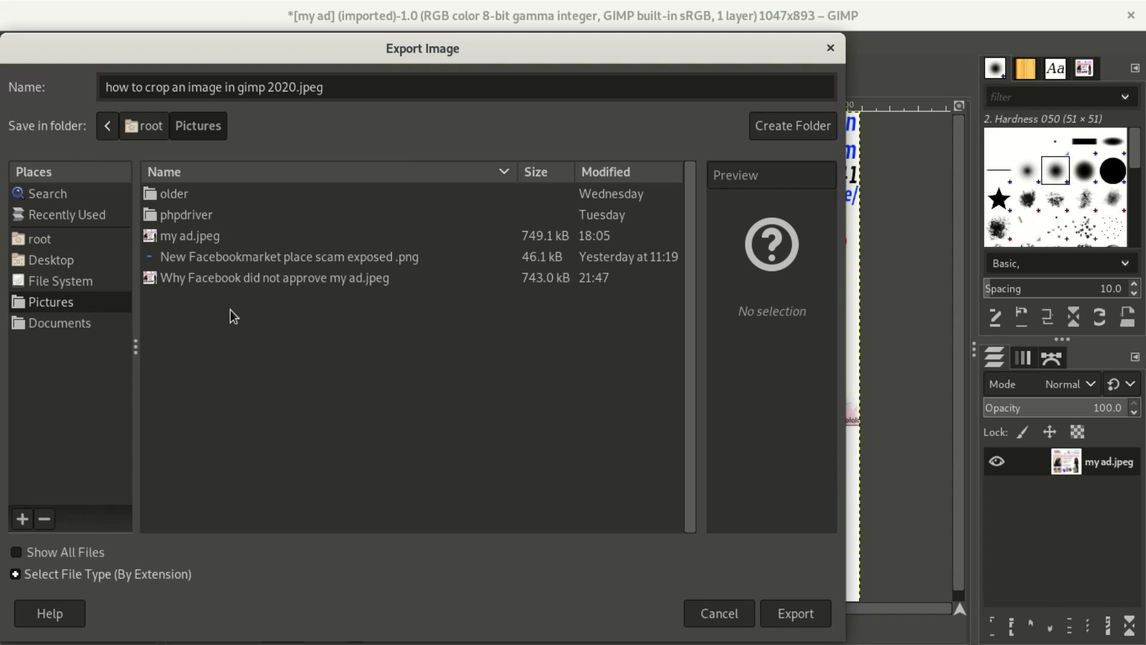
pyautogui.click(794, 616)
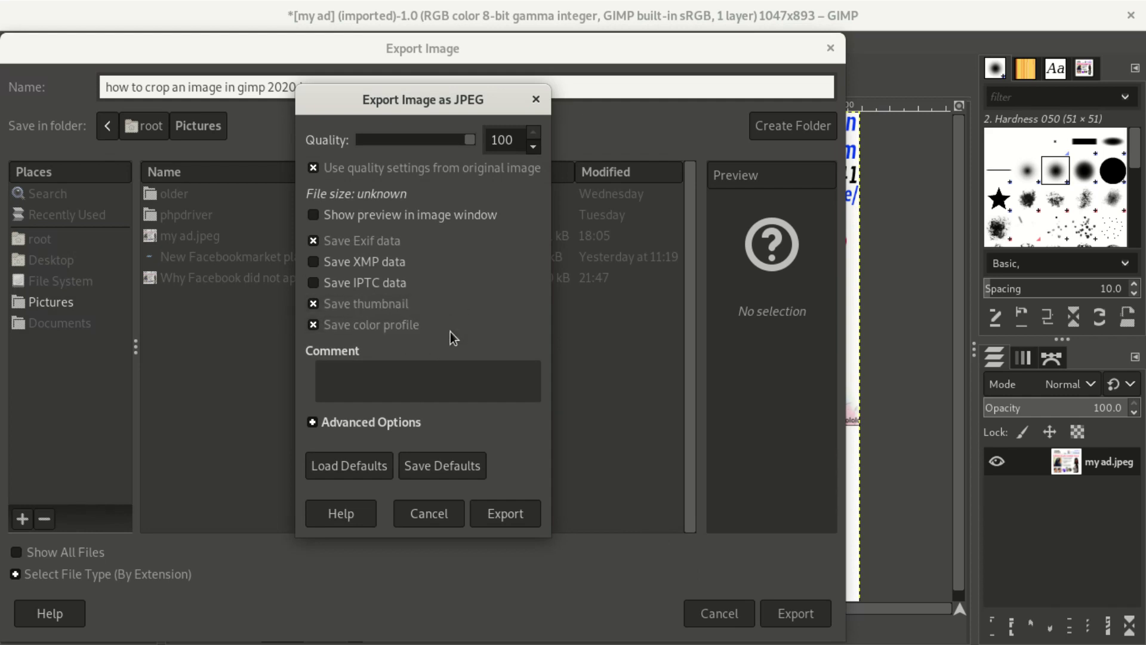
pyautogui.click(509, 516)
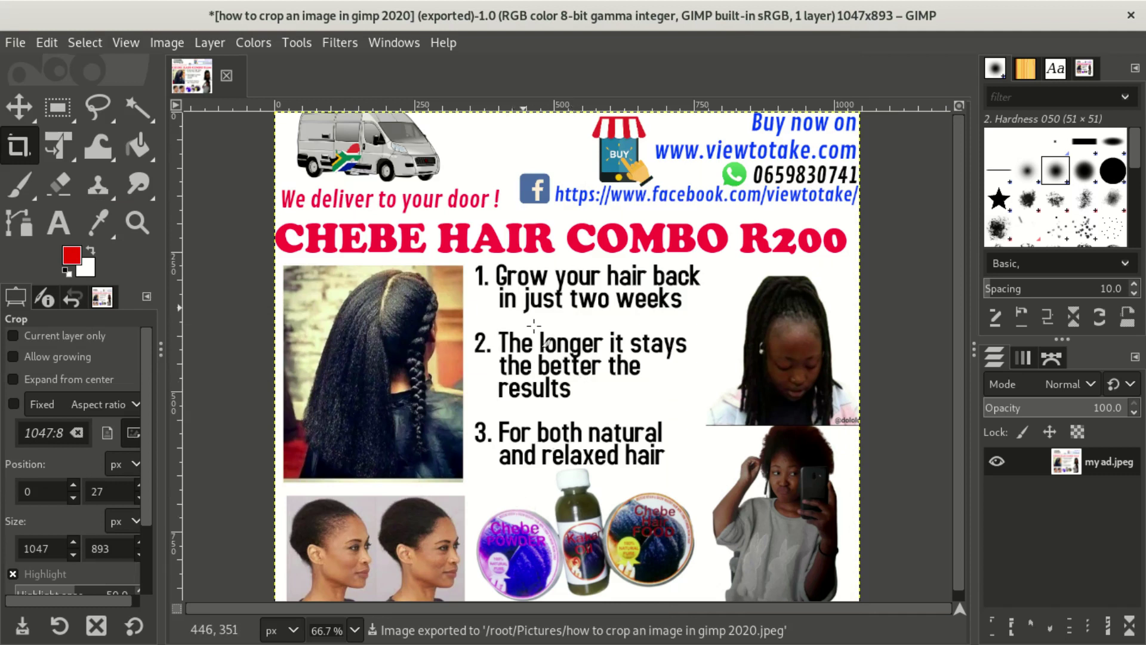
# Step: Move GIMP aside and open "how to crop an image in gimp 2020.jpeg" and my ad.jpeg from the Pictures folder in the image viewer
pyautogui.moveTo(626, 75); pyautogui.dragTo(731, 325)
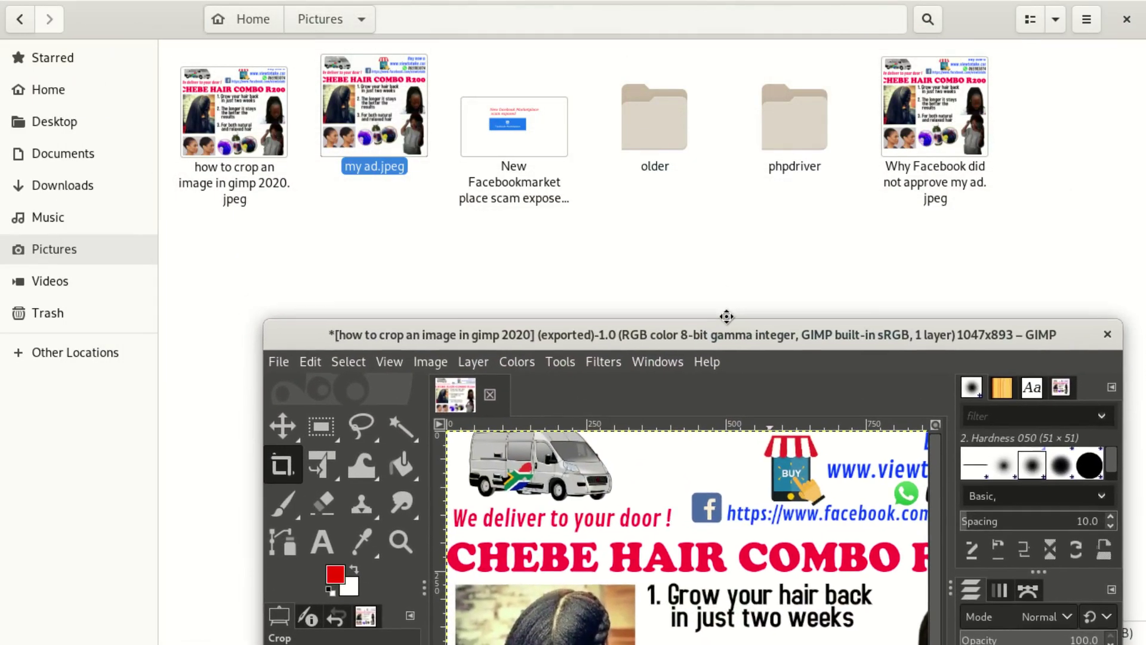
pyautogui.click(357, 218)
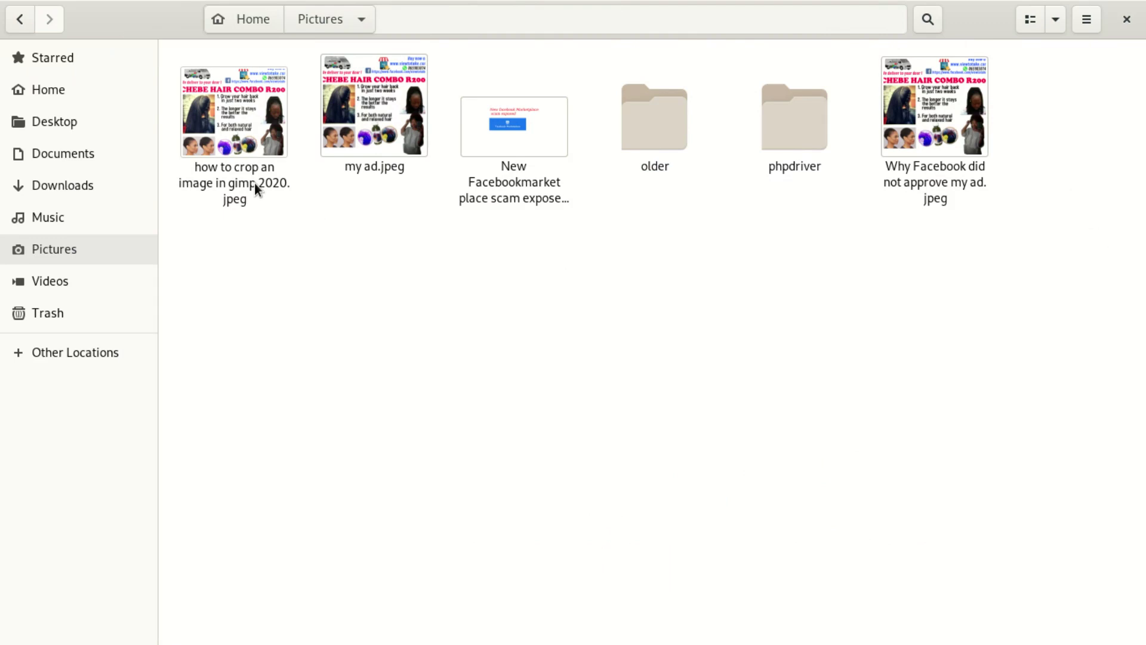
pyautogui.doubleClick(248, 136)
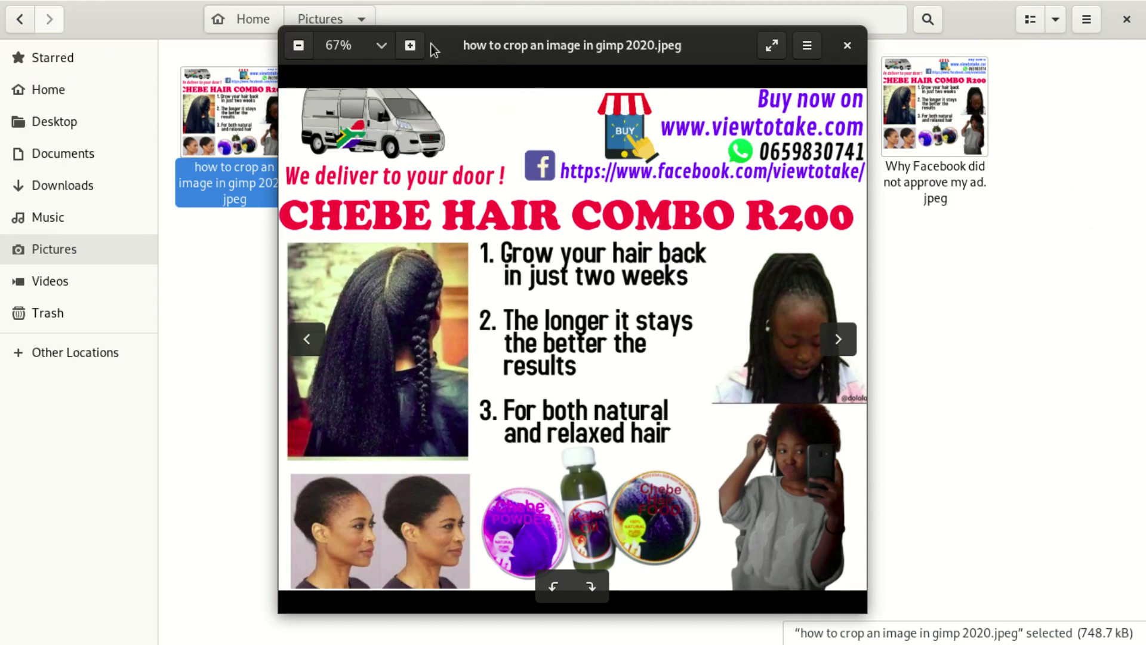
pyautogui.moveTo(432, 52); pyautogui.dragTo(383, 133)
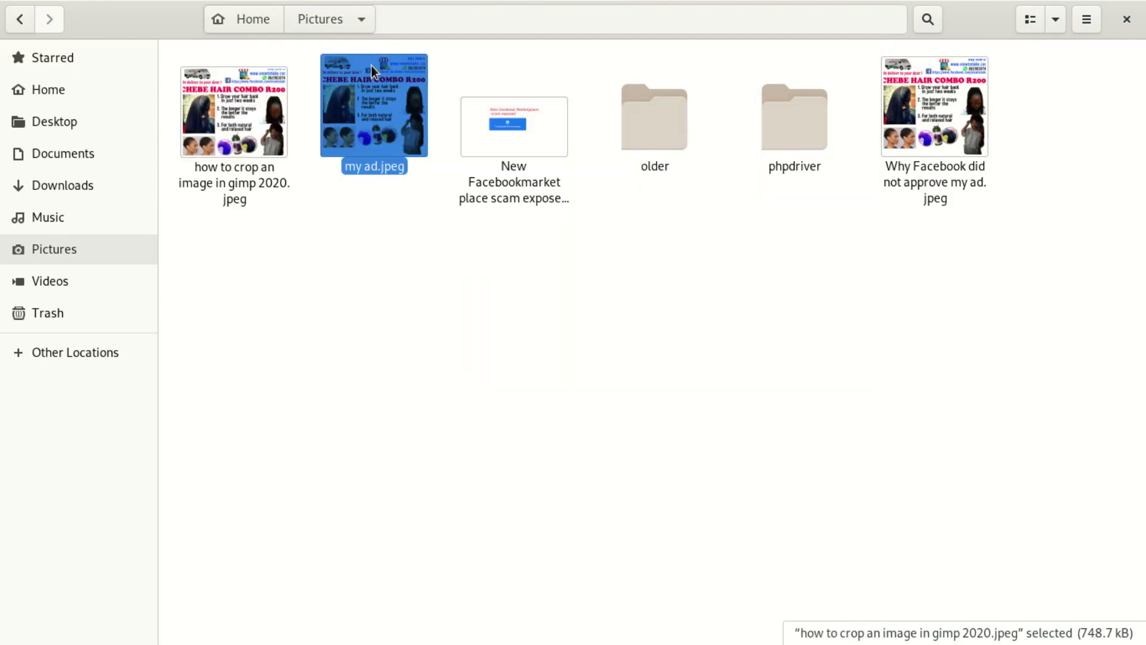
pyautogui.doubleClick(371, 66)
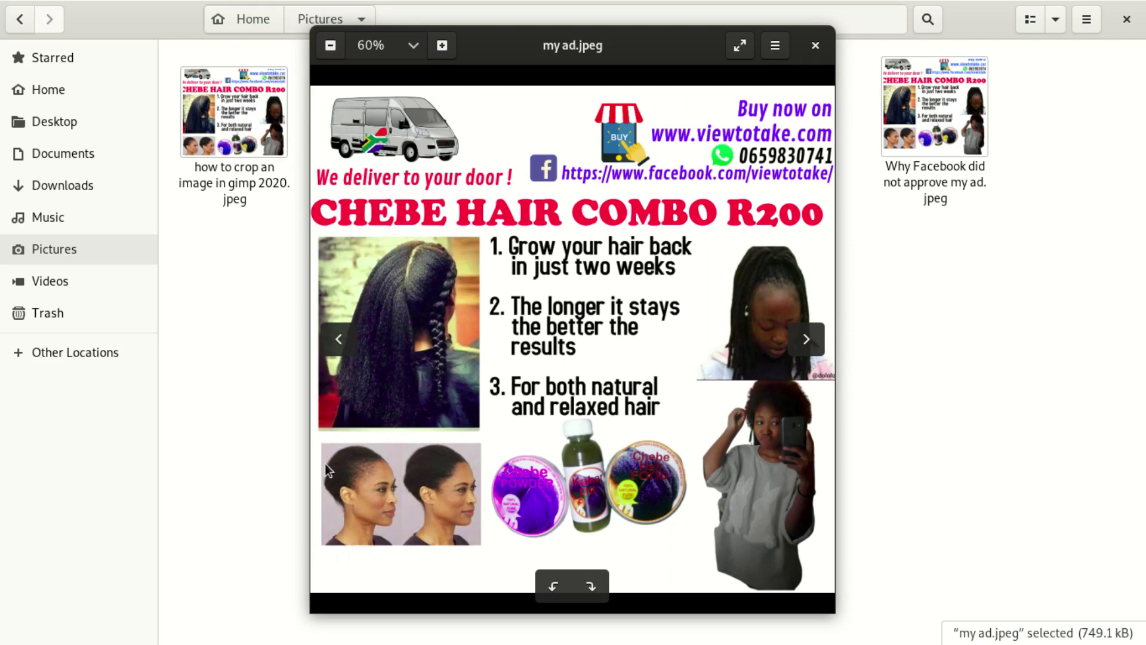
# Step: Place "how to crop an image in gimp 2020.jpeg" and my ad.jpeg side by side to compare the cropped advert with the original
pyautogui.click(231, 114)
pyautogui.press('space')
pyautogui.moveTo(467, 117); pyautogui.dragTo(209, 112)
pyautogui.doubleClick(967, 6)
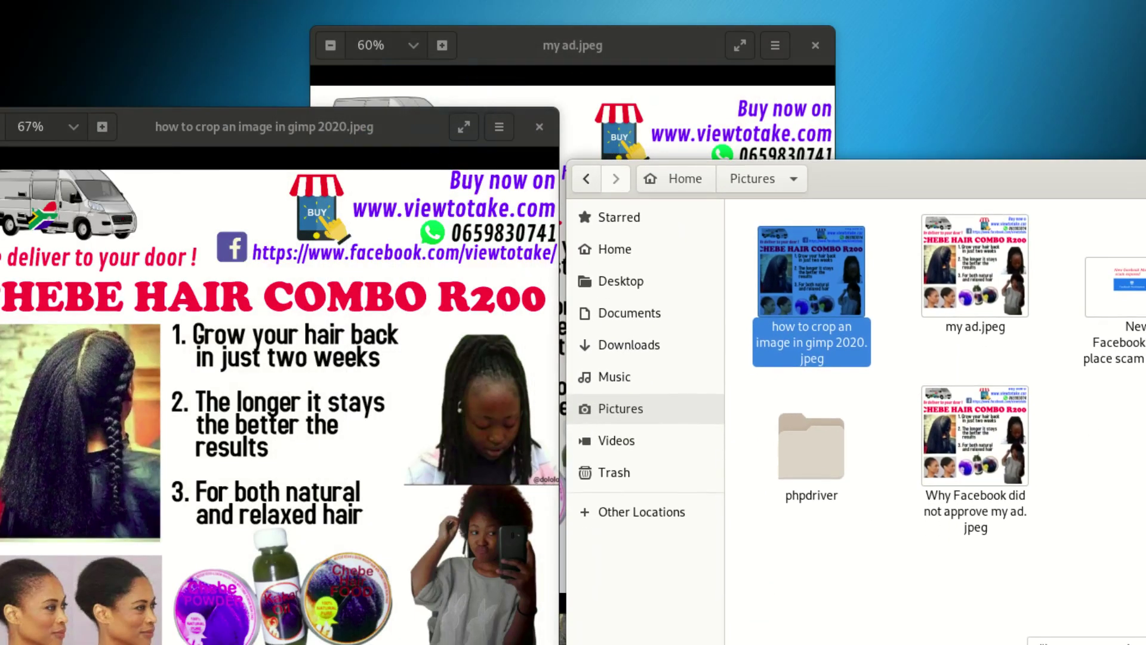
pyautogui.press('super')
pyautogui.click(451, 146)
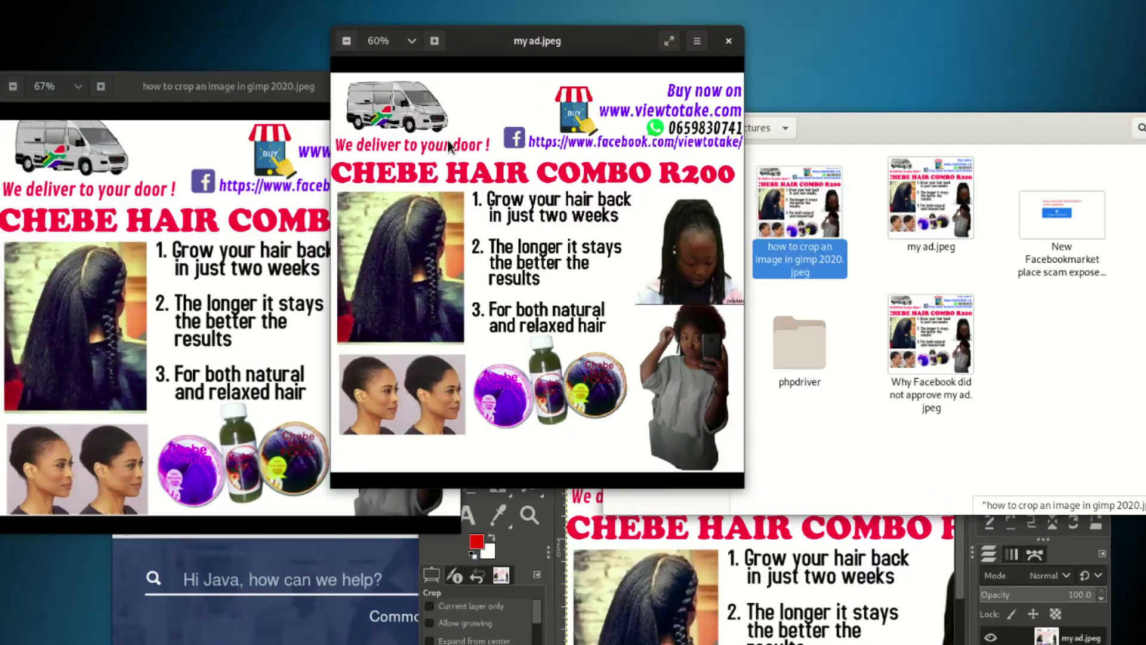
pyautogui.moveTo(146, 119); pyautogui.dragTo(133, 63)
pyautogui.moveTo(588, 45); pyautogui.dragTo(821, 73)
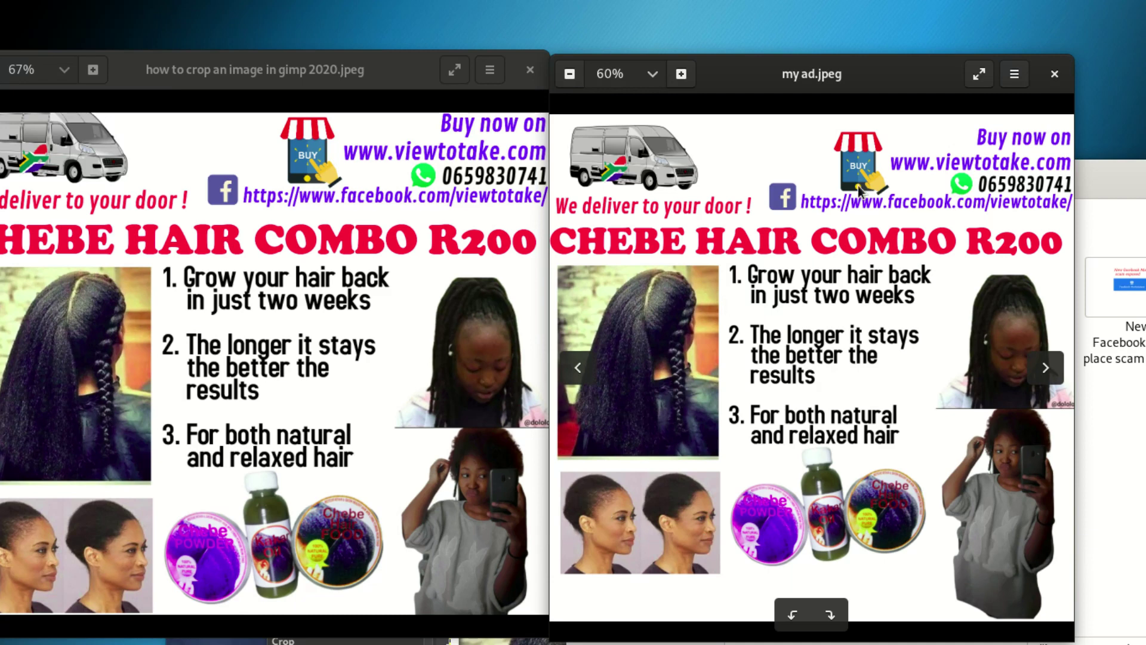
# Step: Close both image previews and bring GIMP back to full screen
pyautogui.click(1049, 77)
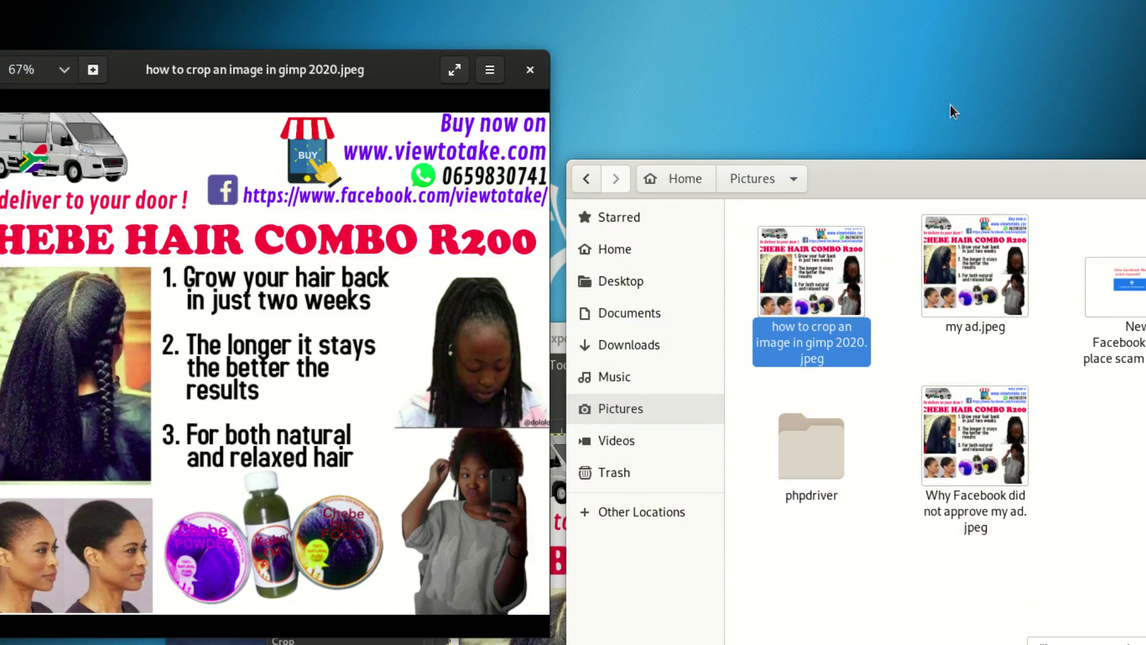
pyautogui.click(529, 69)
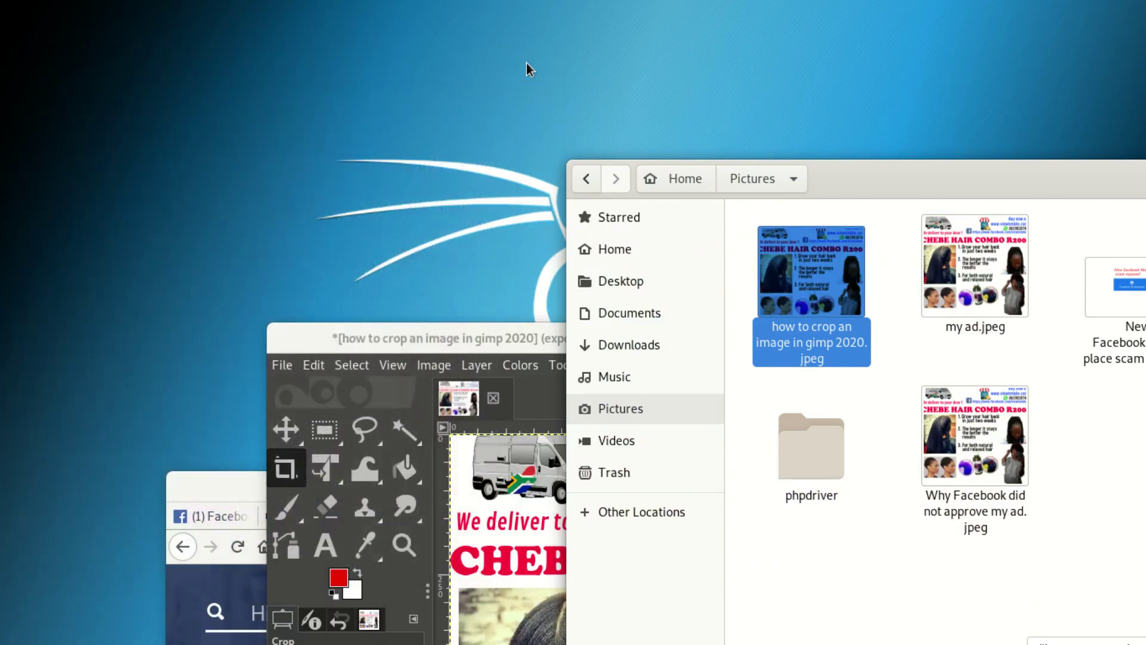
pyautogui.moveTo(421, 337); pyautogui.dragTo(281, 12)
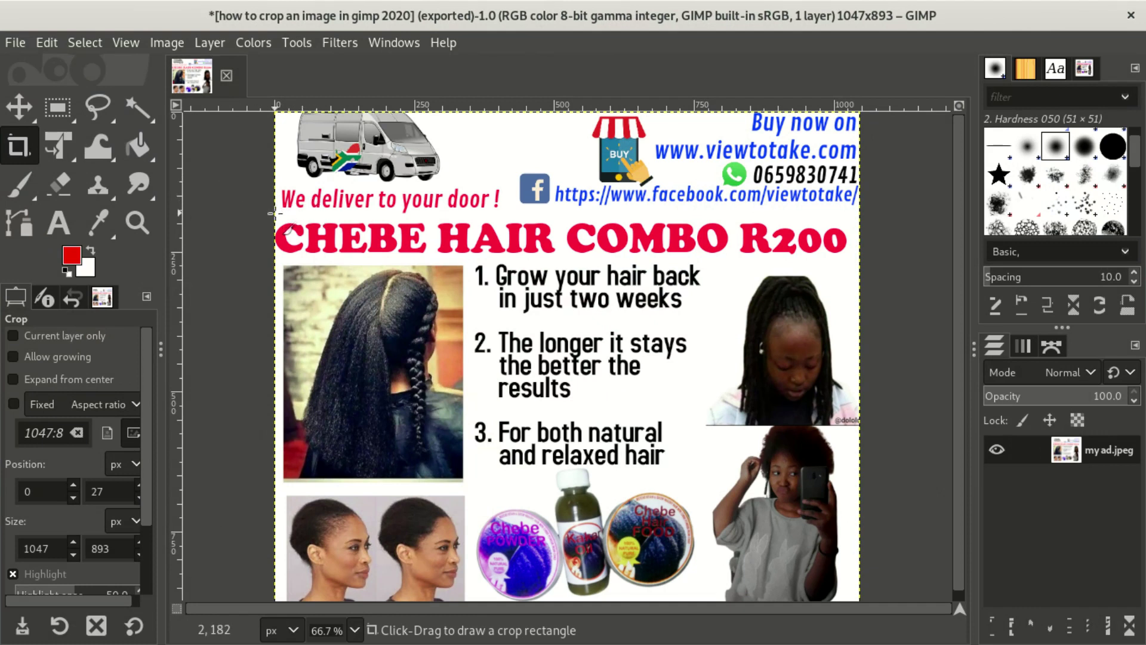
# Step: Crop the advert to about 1045 × 705 px from position 2, 180, cutting off the area above the CHEBE HAIR COMBO R200 headline
pyautogui.moveTo(278, 214); pyautogui.dragTo(870, 597)
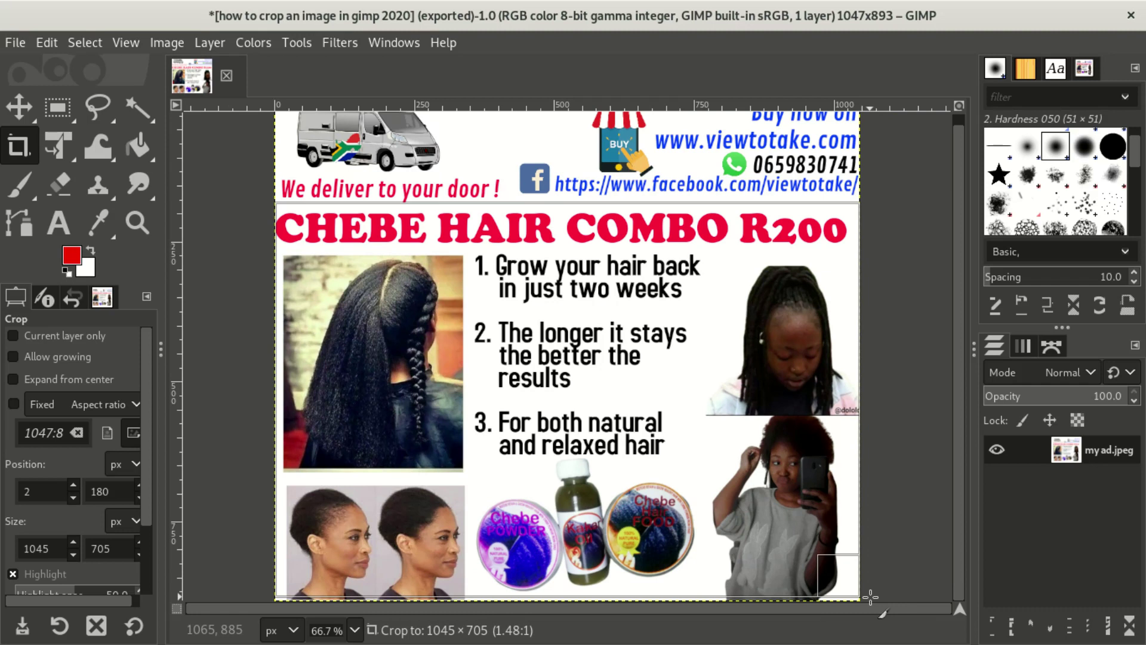
pyautogui.moveTo(871, 596); pyautogui.dragTo(870, 597)
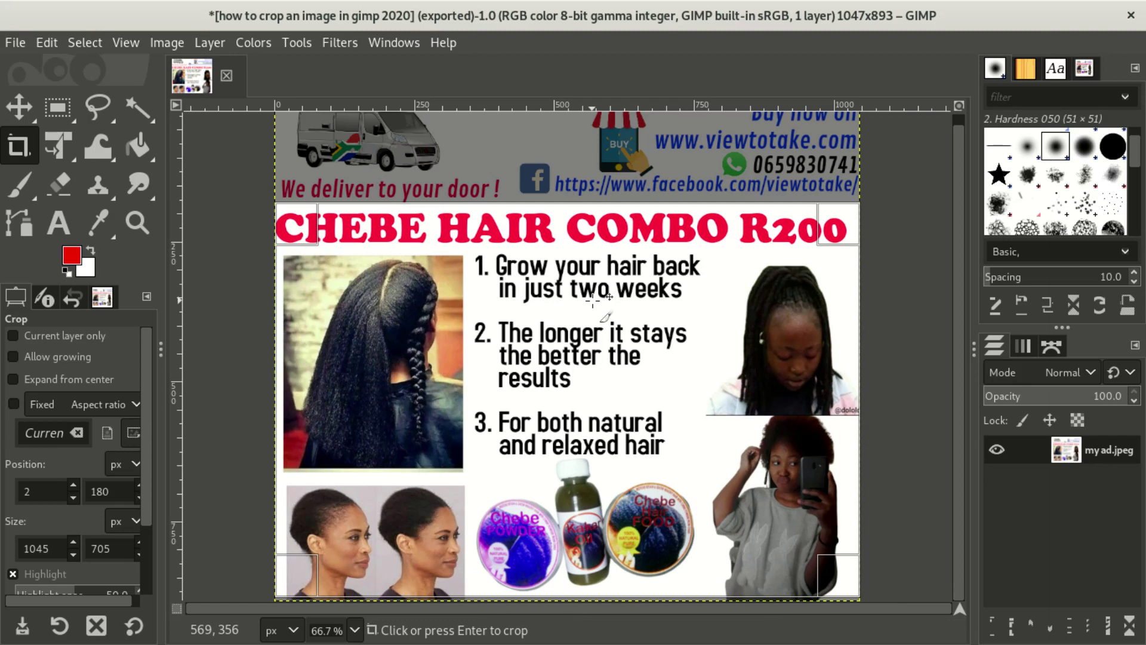
pyautogui.click(593, 300)
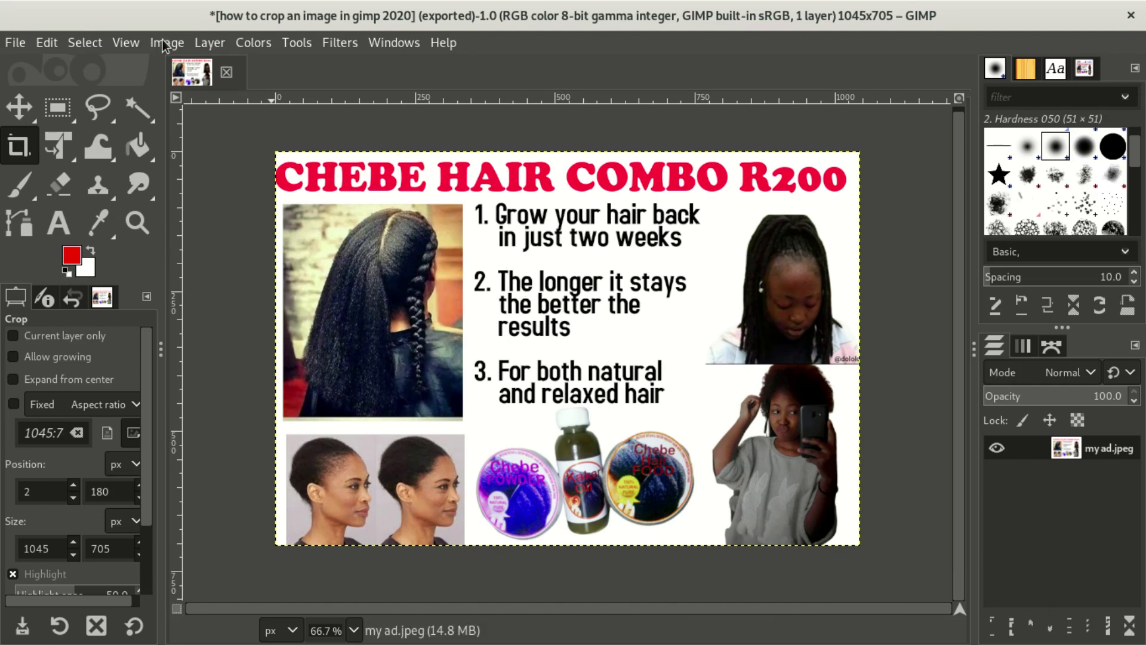
# Step: Export the newly cropped image to the Pictures folder as "last crop for gimp 2020 .jpeg" with the offered JPEG options
pyautogui.click(14, 44)
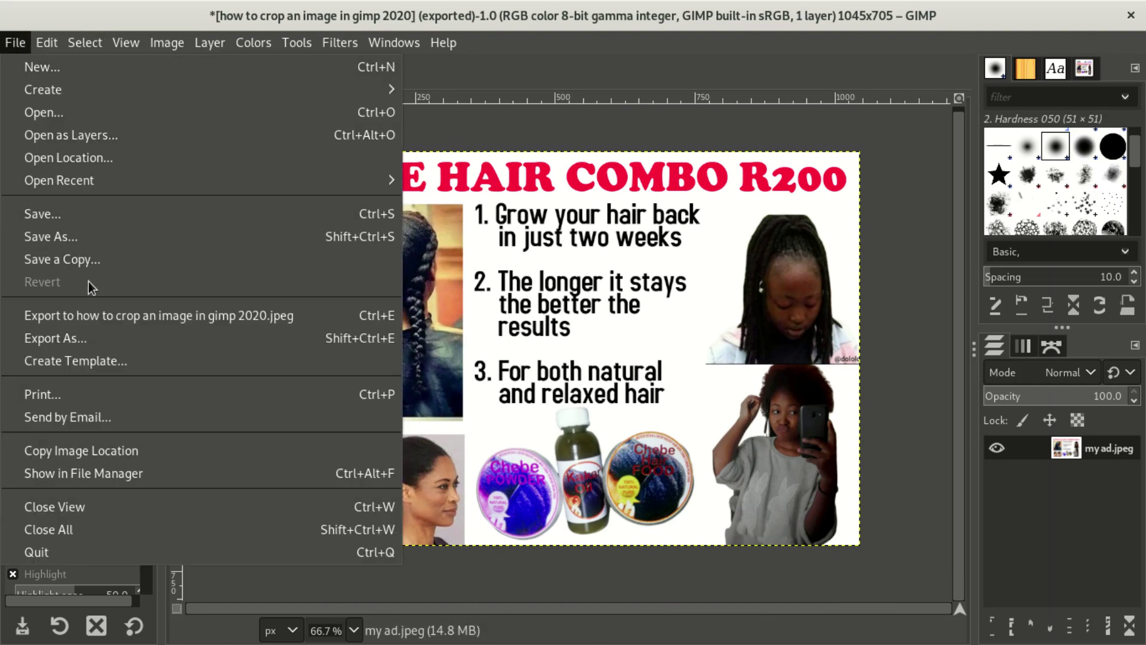
pyautogui.click(119, 338)
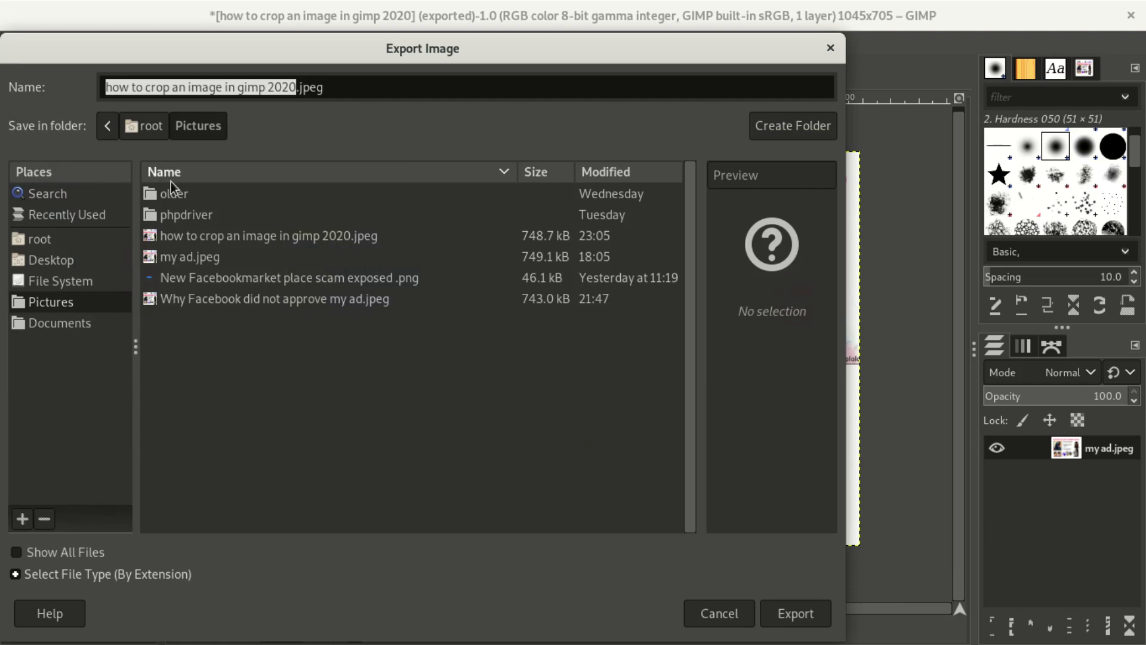
pyautogui.write('las')
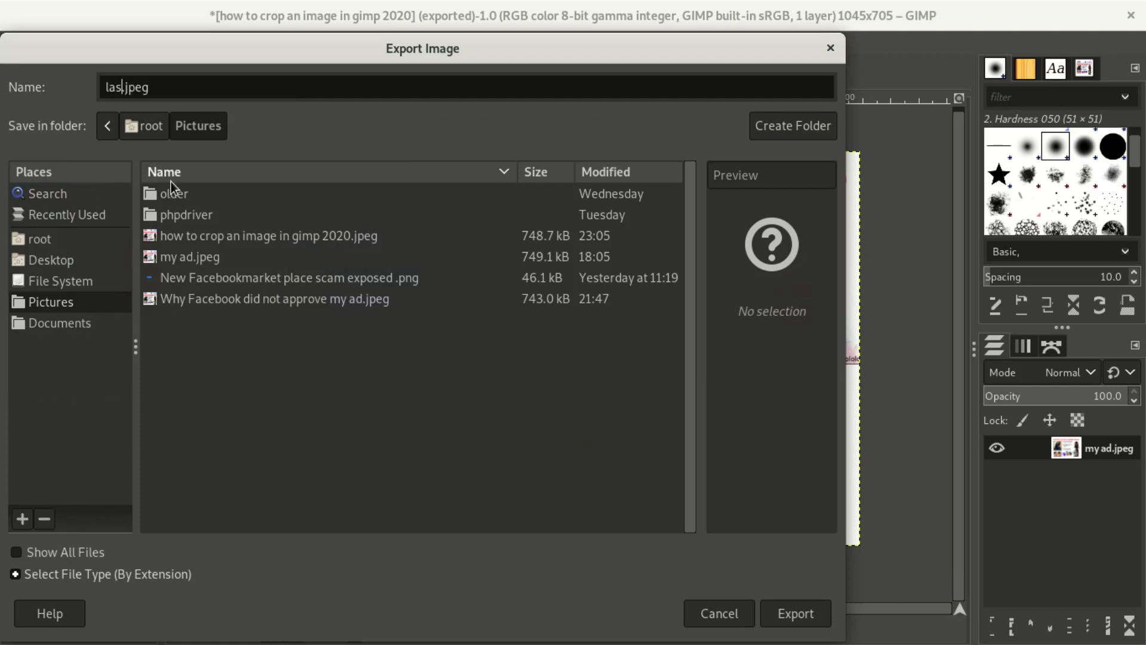
pyautogui.write('t crop for gimp')
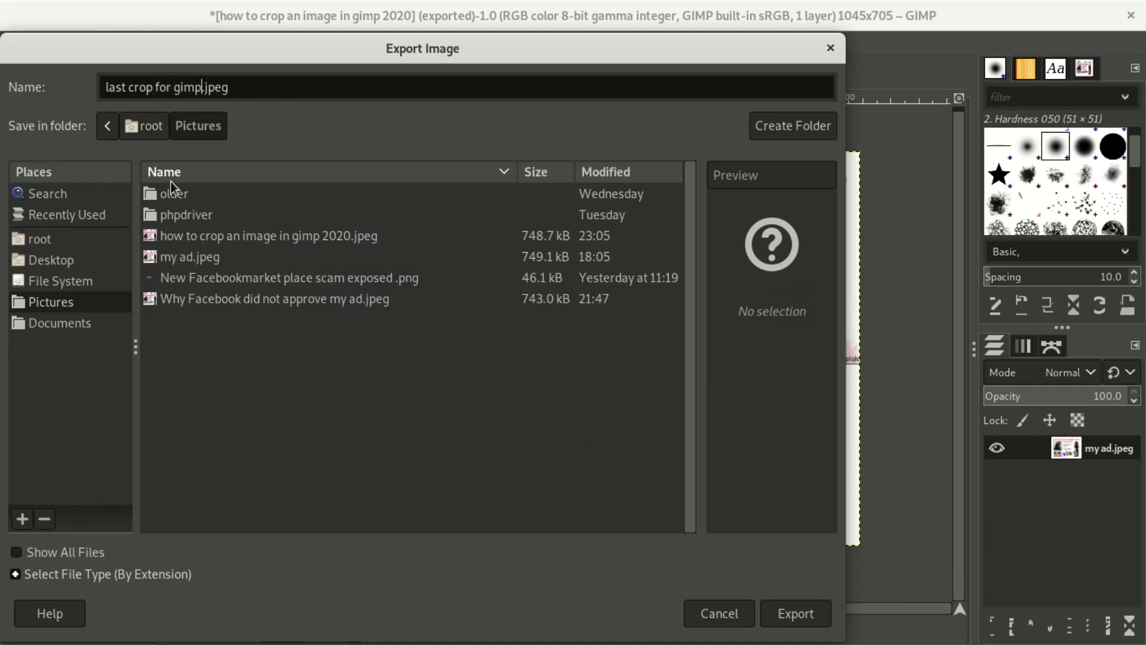
pyautogui.write(' 2020')
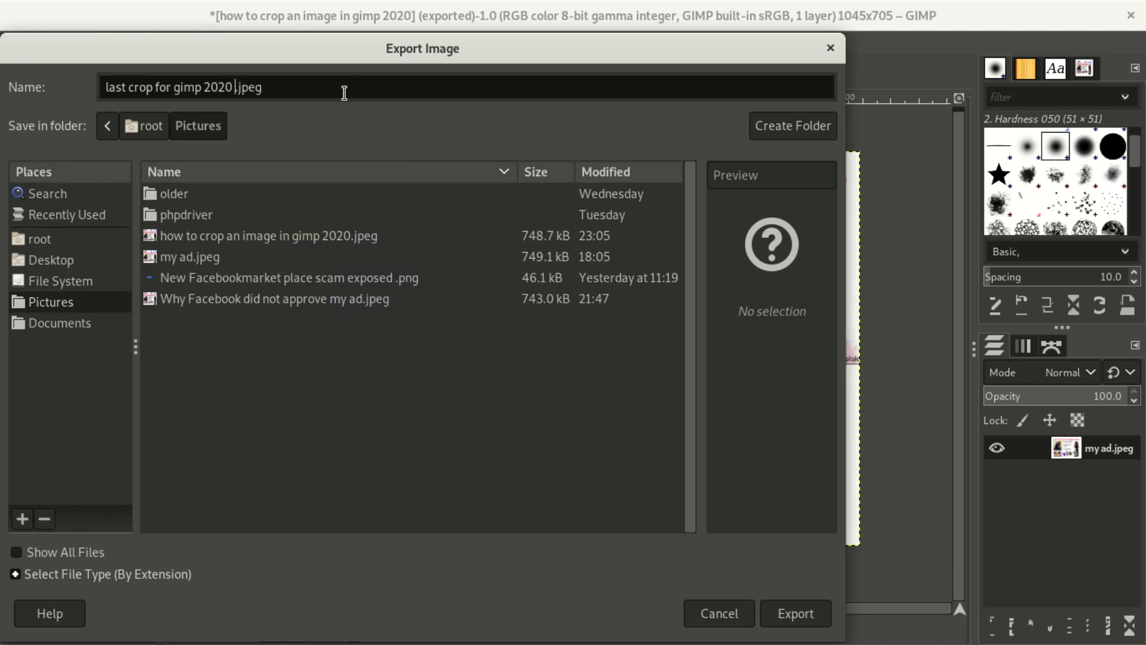
pyautogui.click(812, 625)
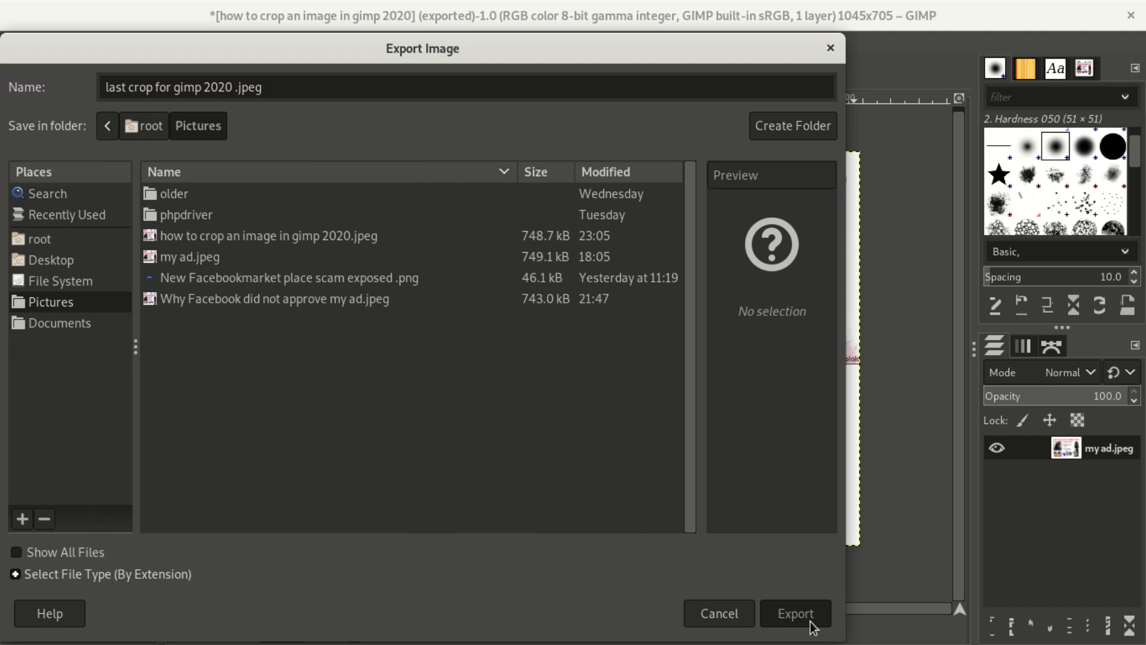
pyautogui.click(811, 621)
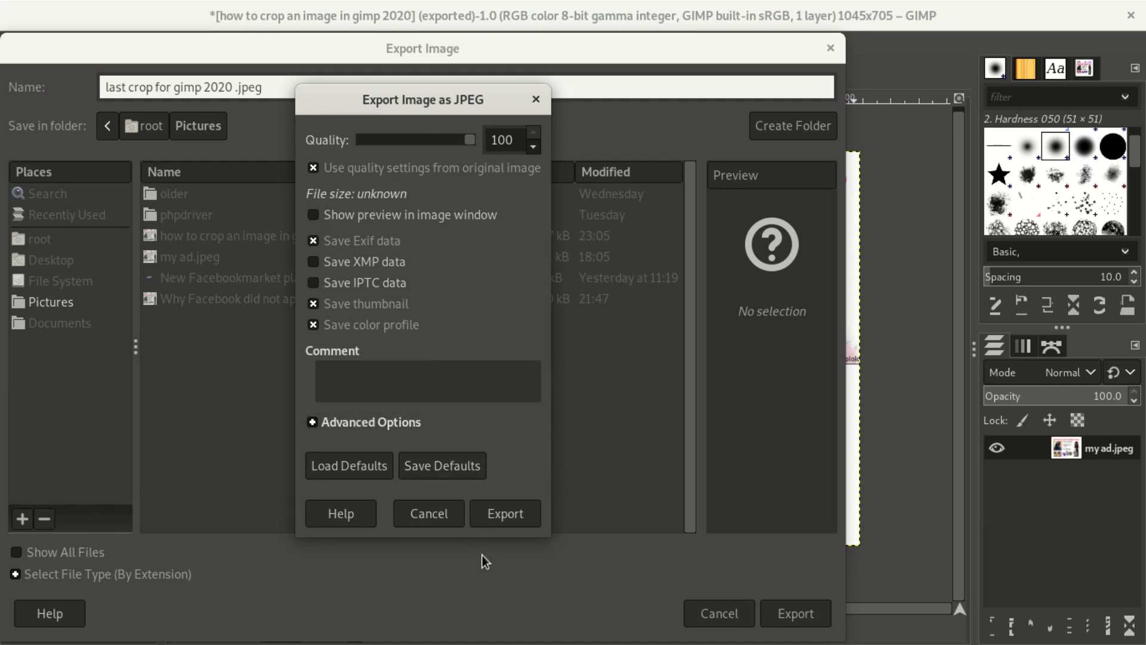
pyautogui.click(506, 515)
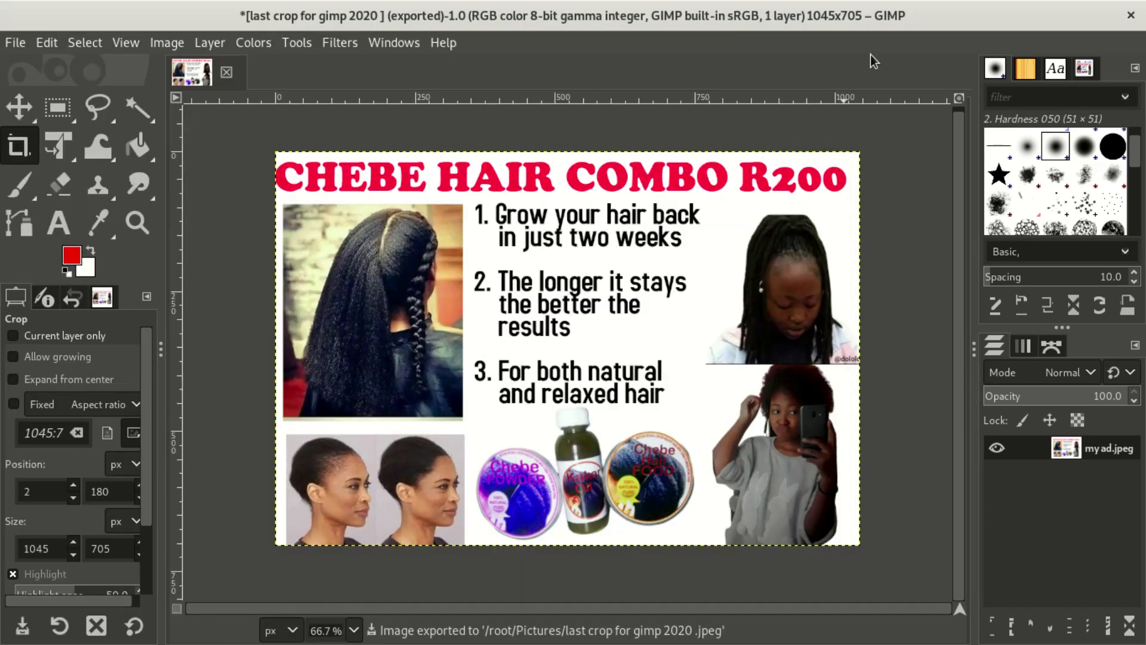
# Step: Open "last crop for gimp 2020 .jpeg", "how to crop an image in gimp 2020.jpeg" and my ad.jpeg from the Pictures folder in separate viewer windows
pyautogui.moveTo(883, 6); pyautogui.dragTo(877, 475)
pyautogui.doubleClick(918, 178)
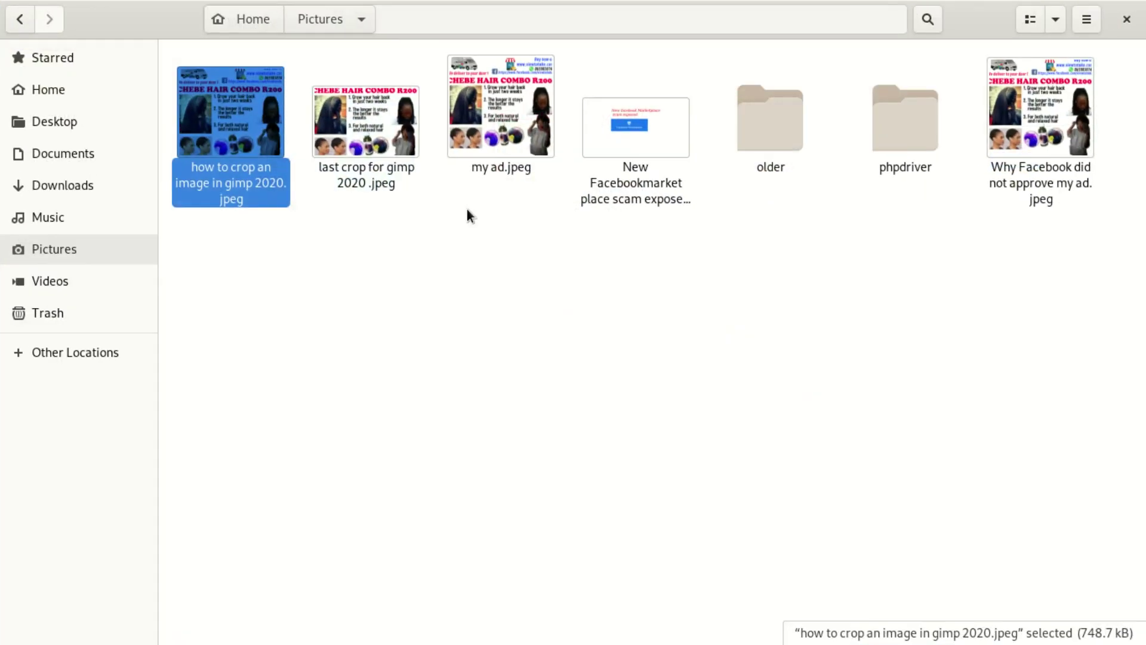
pyautogui.doubleClick(366, 138)
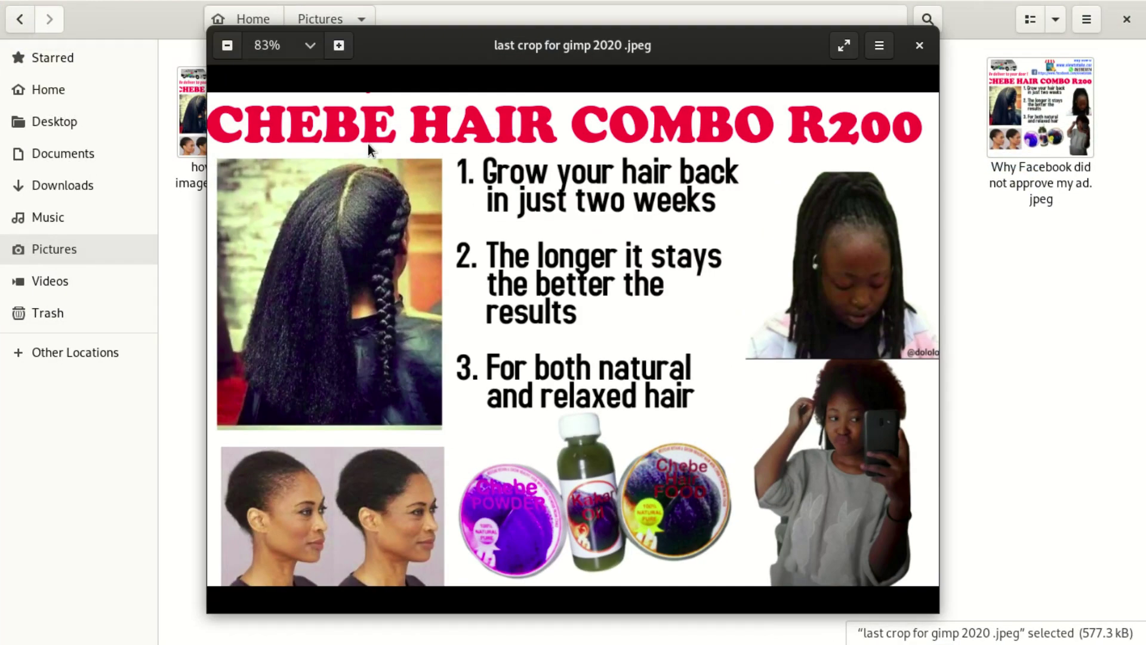
pyautogui.moveTo(532, 51); pyautogui.dragTo(303, 162)
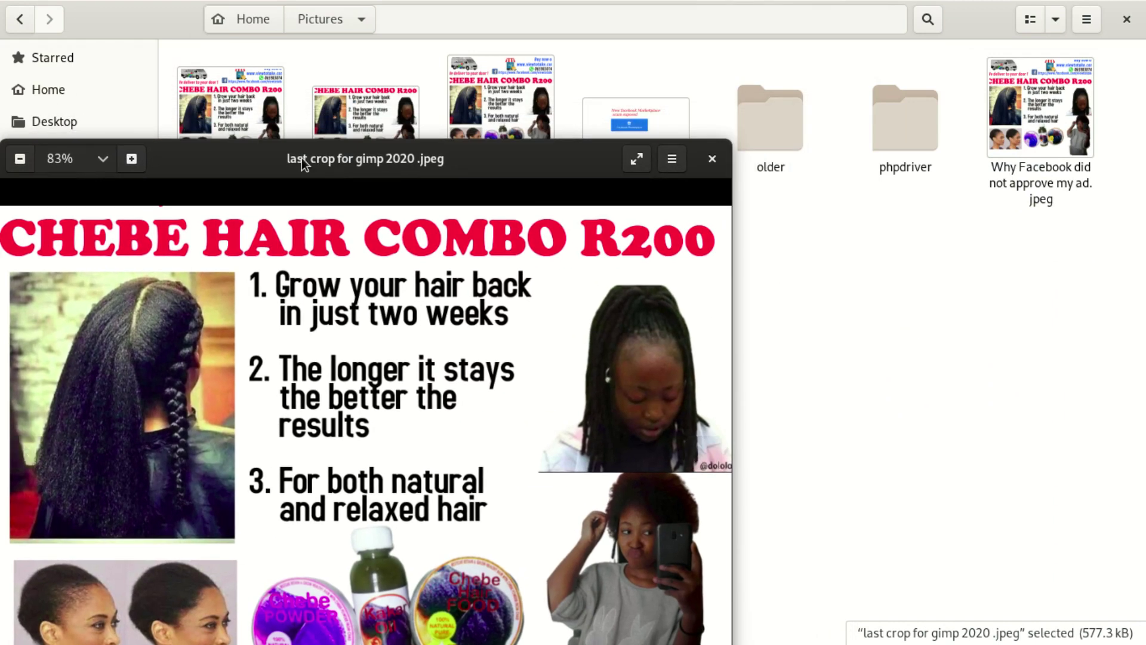
pyautogui.click(266, 96)
pyautogui.doubleClick(269, 102)
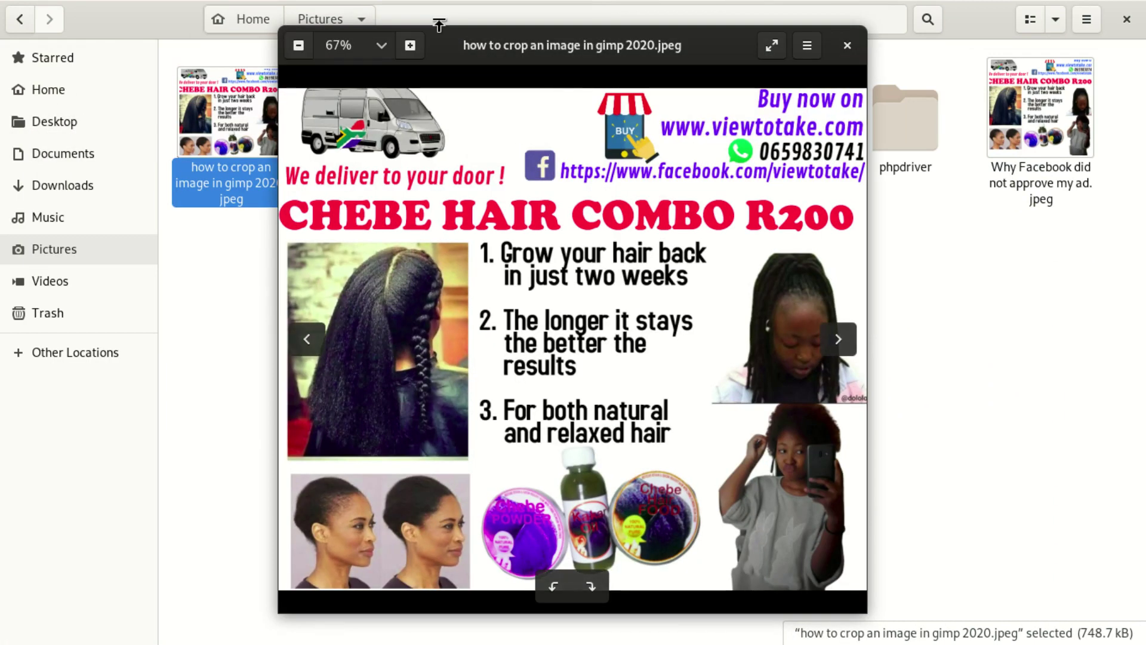
pyautogui.moveTo(506, 31); pyautogui.dragTo(473, 207)
pyautogui.doubleClick(478, 131)
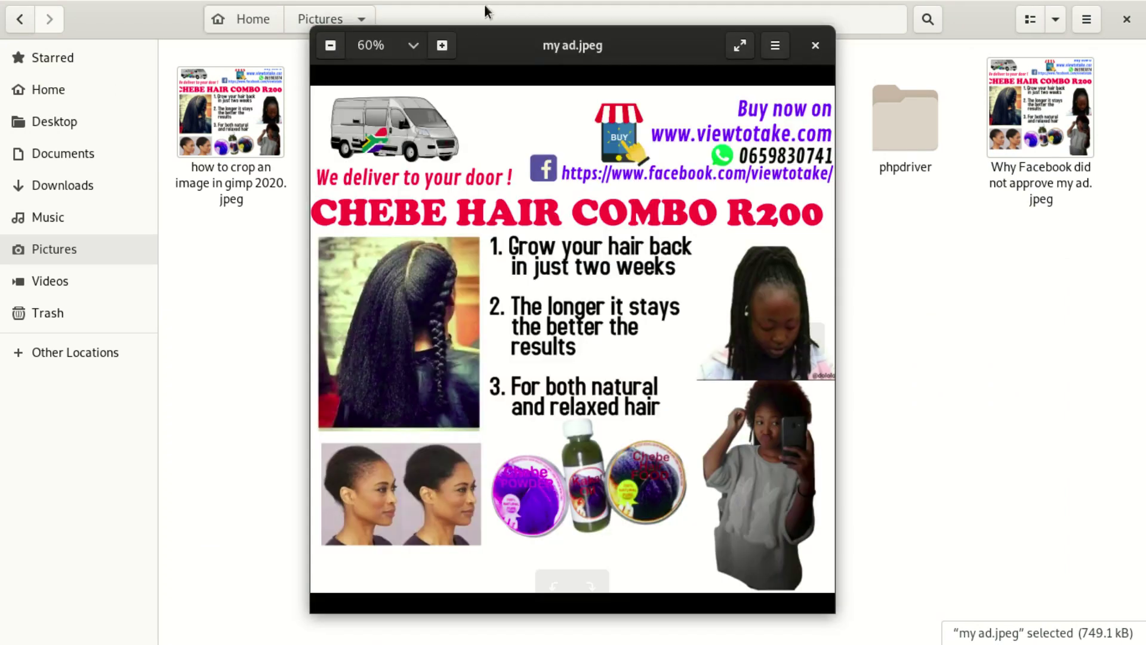
pyautogui.moveTo(484, 24); pyautogui.dragTo(501, 111)
# Step: Move the file manager aside and spread out the three image previews to compare both crops with the original advert
pyautogui.moveTo(1013, 19); pyautogui.dragTo(1098, 348)
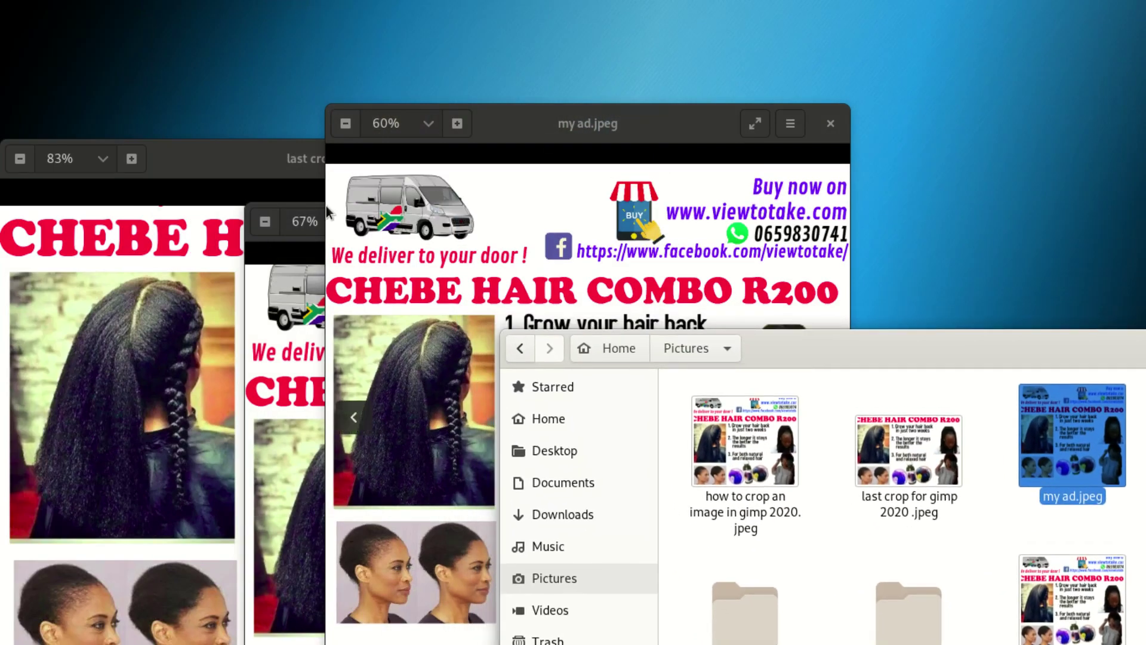
pyautogui.moveTo(175, 160); pyautogui.dragTo(176, 79)
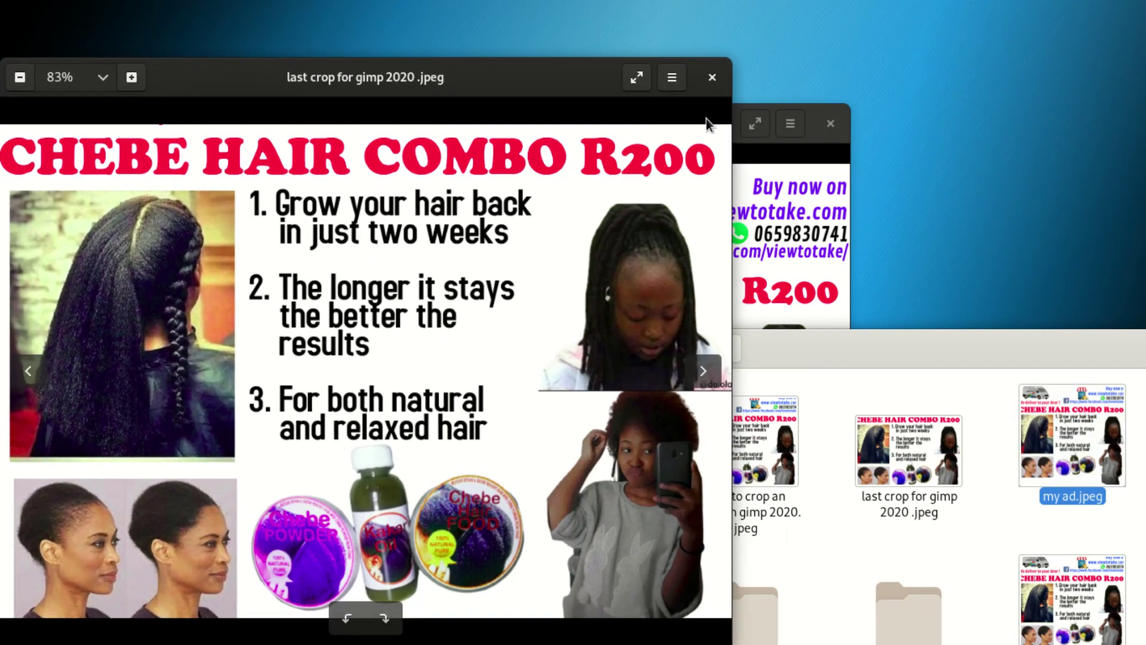
pyautogui.click(771, 142)
pyautogui.moveTo(605, 128); pyautogui.dragTo(964, 98)
pyautogui.moveTo(532, 88); pyautogui.dragTo(368, 84)
pyautogui.moveTo(629, 245); pyautogui.dragTo(718, 143)
pyautogui.moveTo(238, 90); pyautogui.dragTo(398, 62)
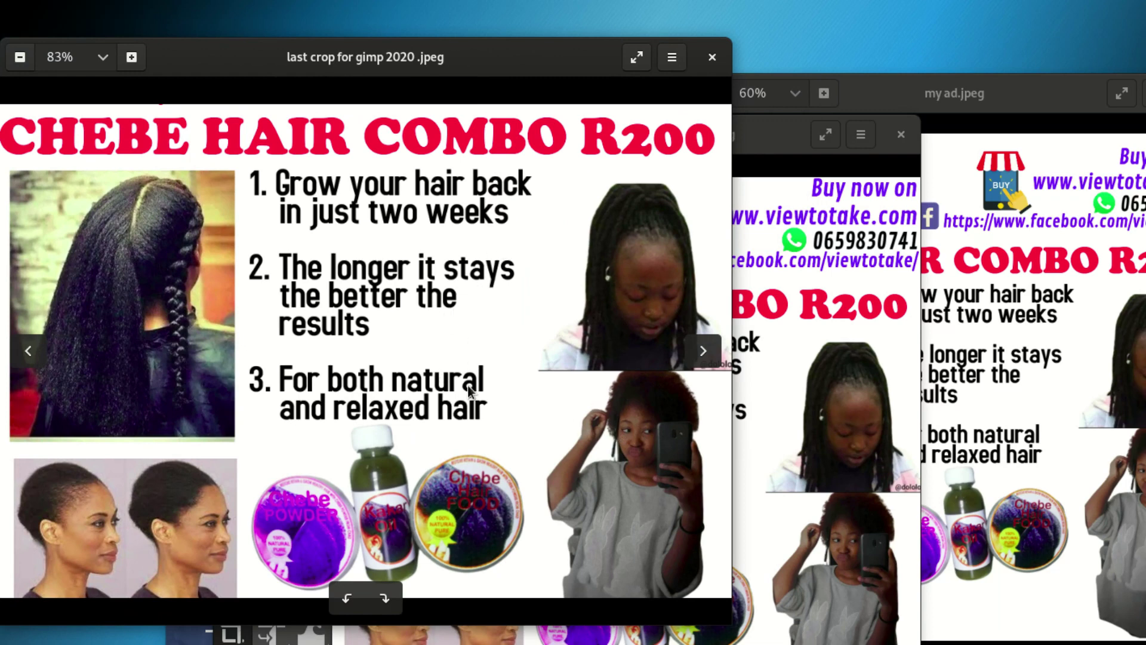
# Step: Zoom "last crop for gimp 2020 .jpeg" out to 72% and compare it with the first crop and my ad.jpeg
pyautogui.scroll(-3, 467, 385)
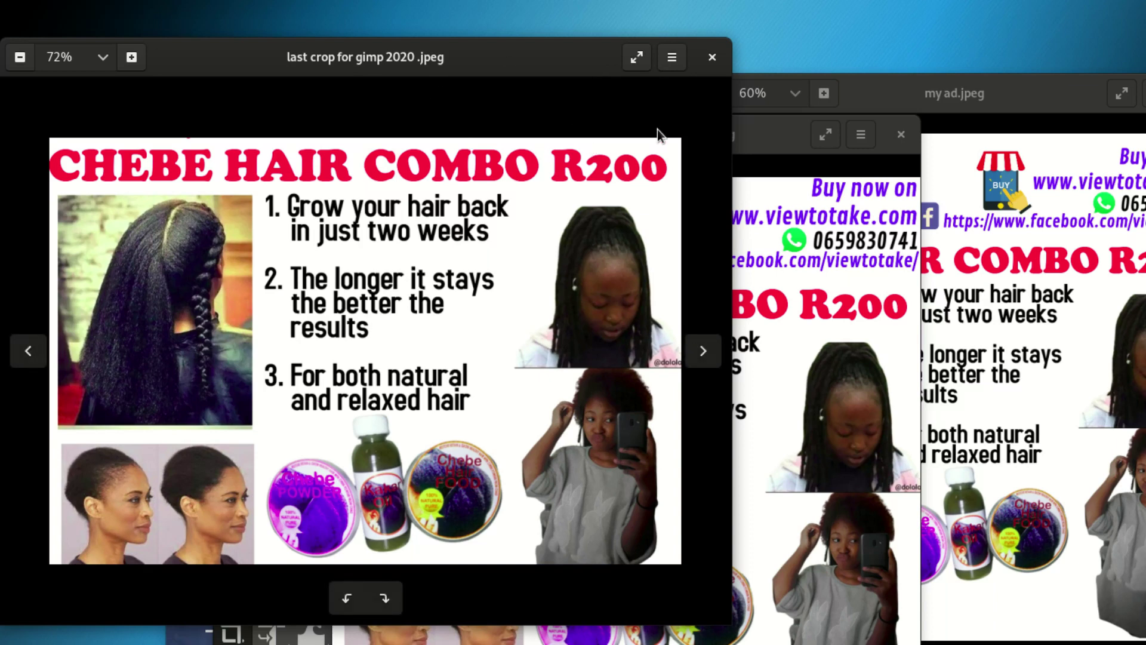
pyautogui.click(761, 156)
pyautogui.moveTo(641, 158); pyautogui.dragTo(832, 68)
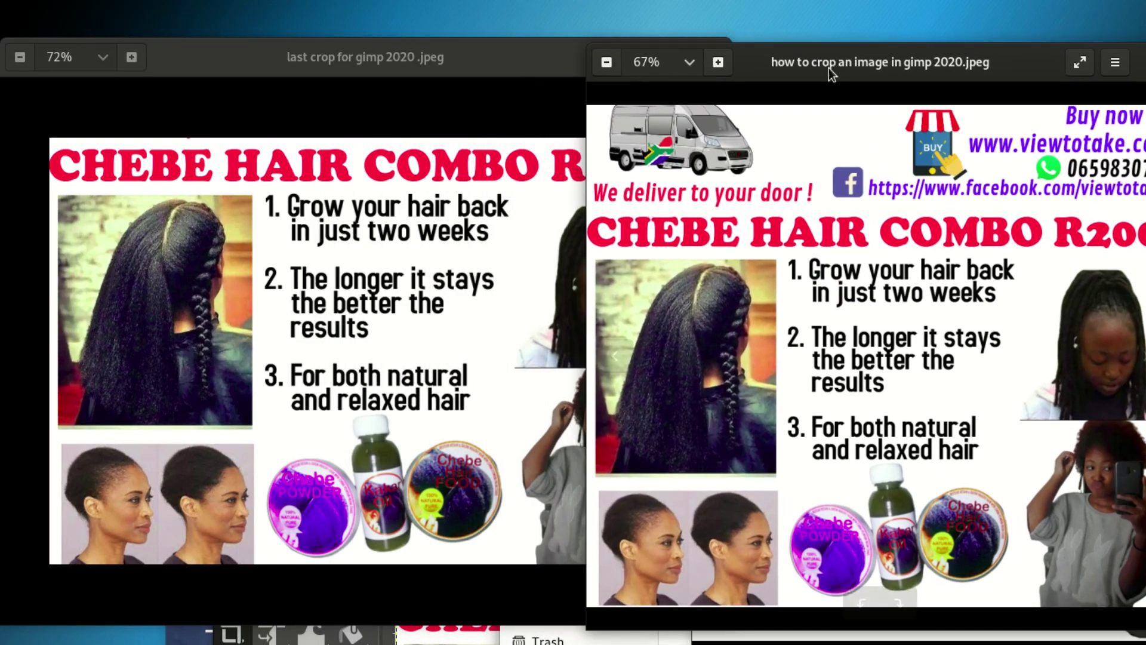
pyautogui.click(341, 184)
pyautogui.moveTo(900, 62); pyautogui.dragTo(512, 526)
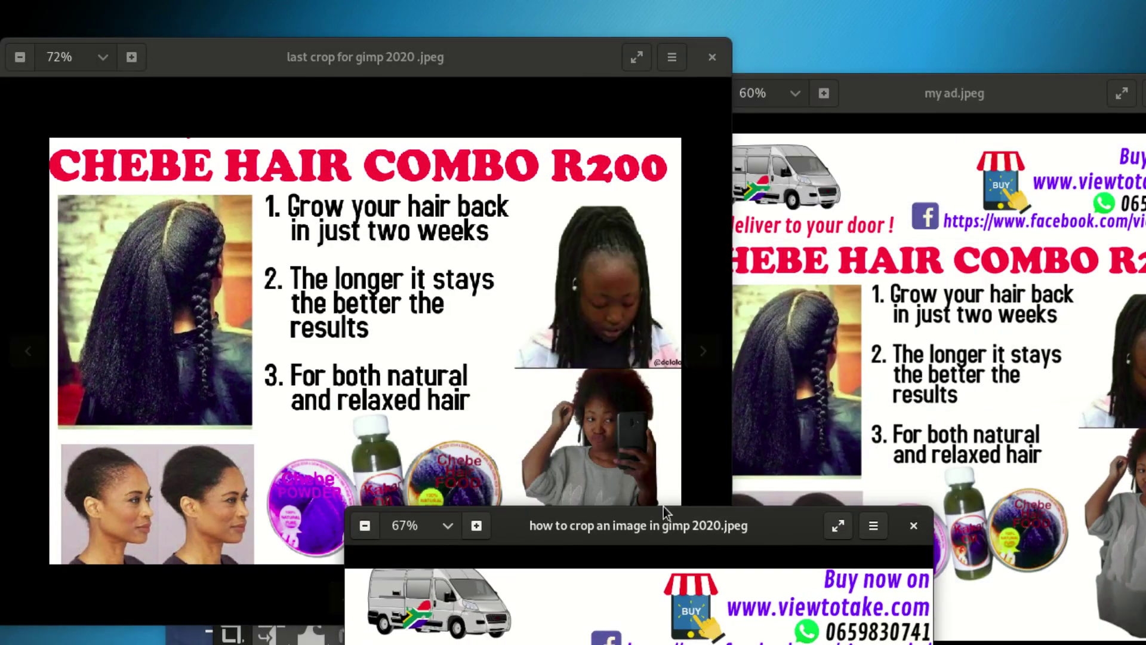
pyautogui.moveTo(1033, 76); pyautogui.dragTo(1017, 55)
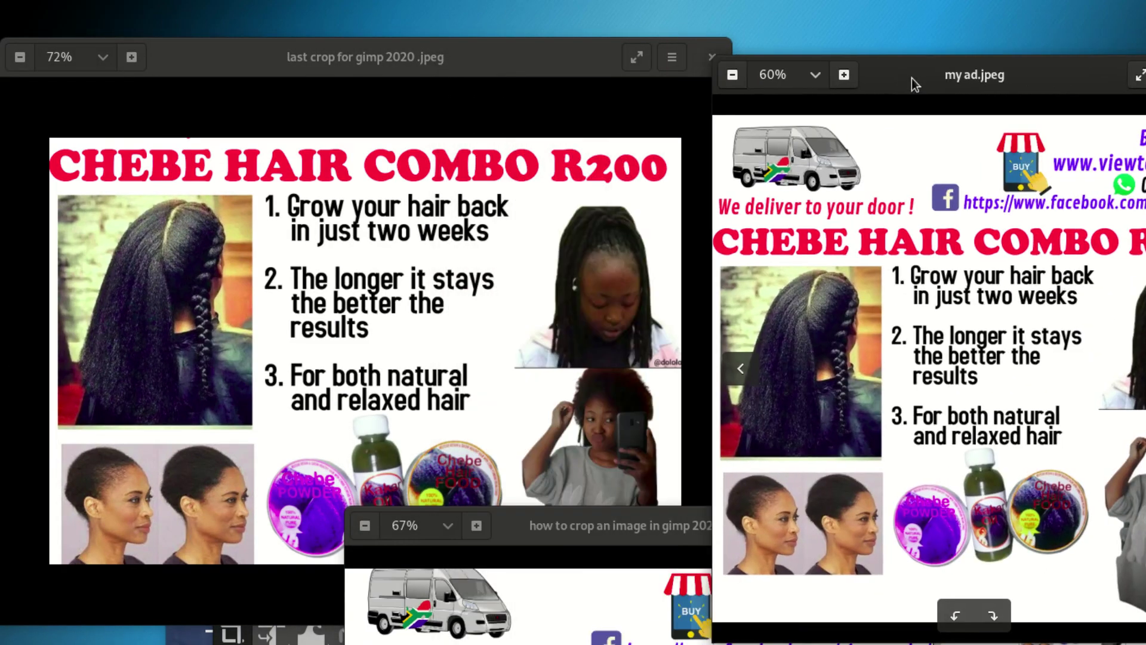
# Step: Close the "last crop for gimp 2020 .jpeg" preview and return to GIMP at full screen
pyautogui.click(448, 198)
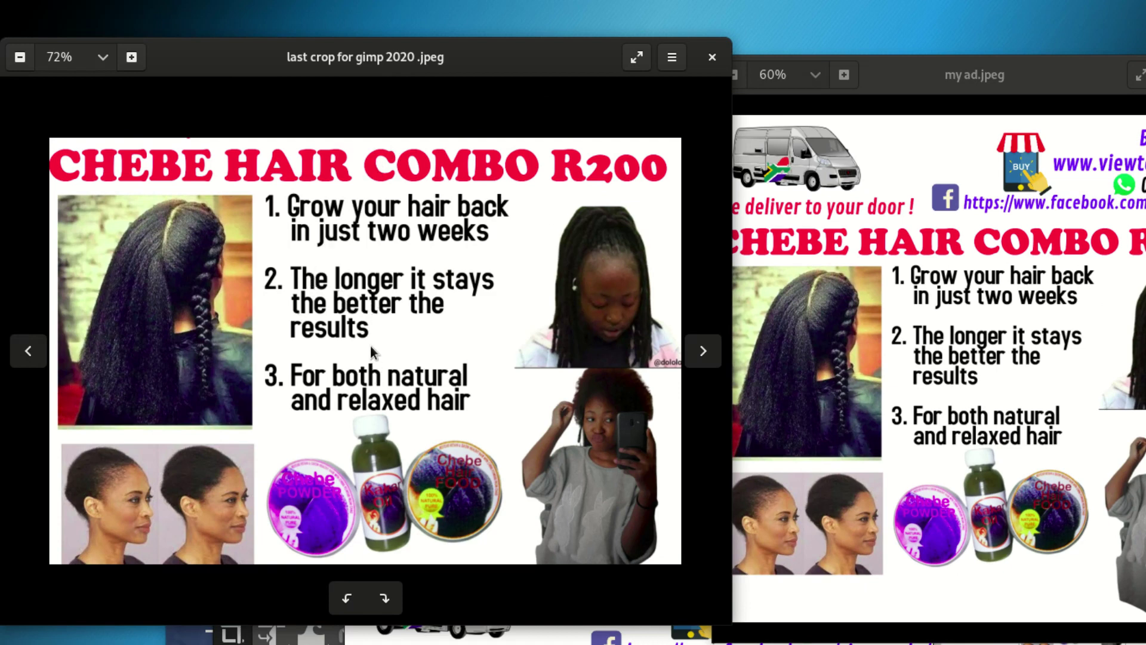
pyautogui.click(708, 58)
pyautogui.moveTo(356, 495); pyautogui.dragTo(160, 18)
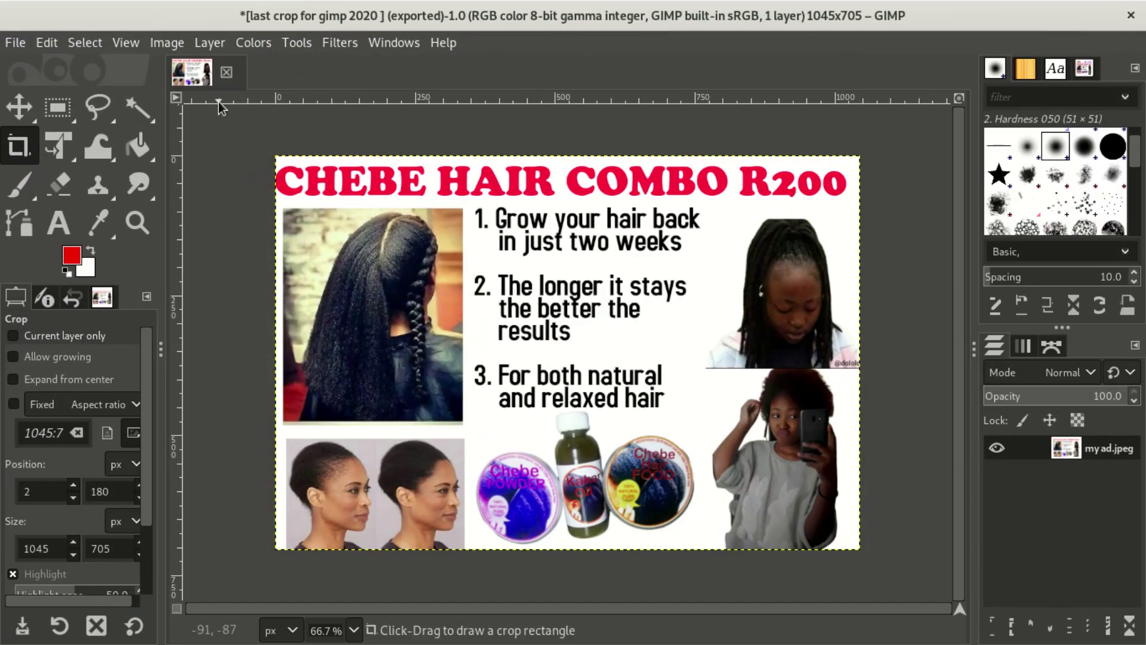